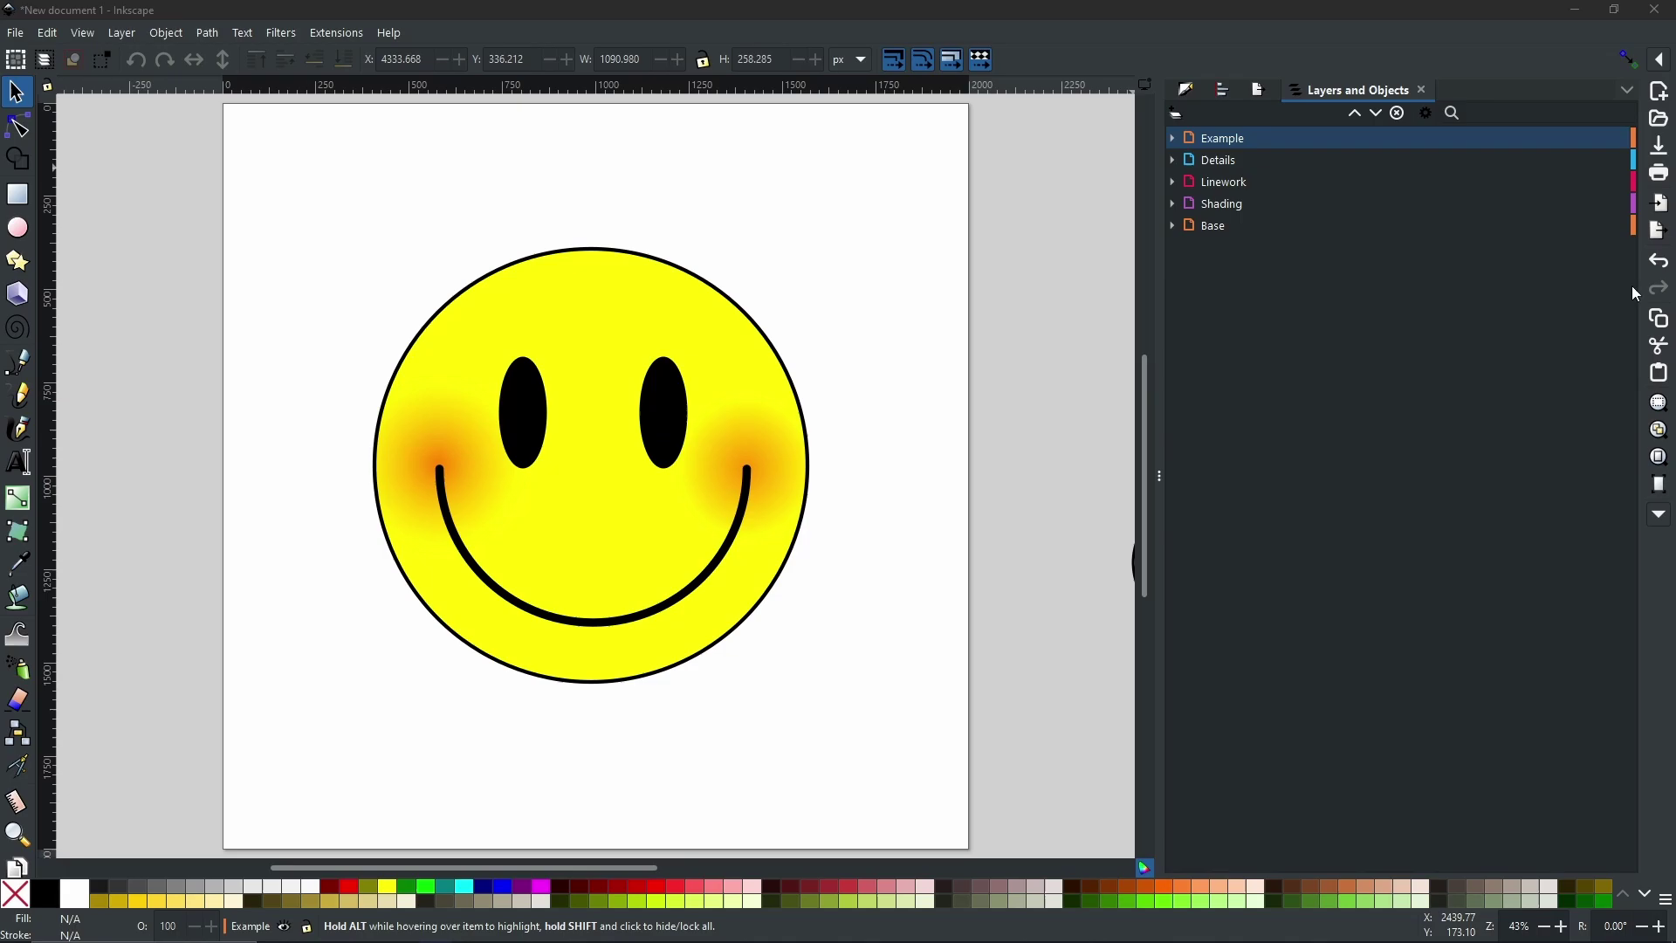
Open the Layers and Objects panel from the commands bar overflow, then again from the Object menu.
{"action": "left_click", "coordinate": [1661, 517]}
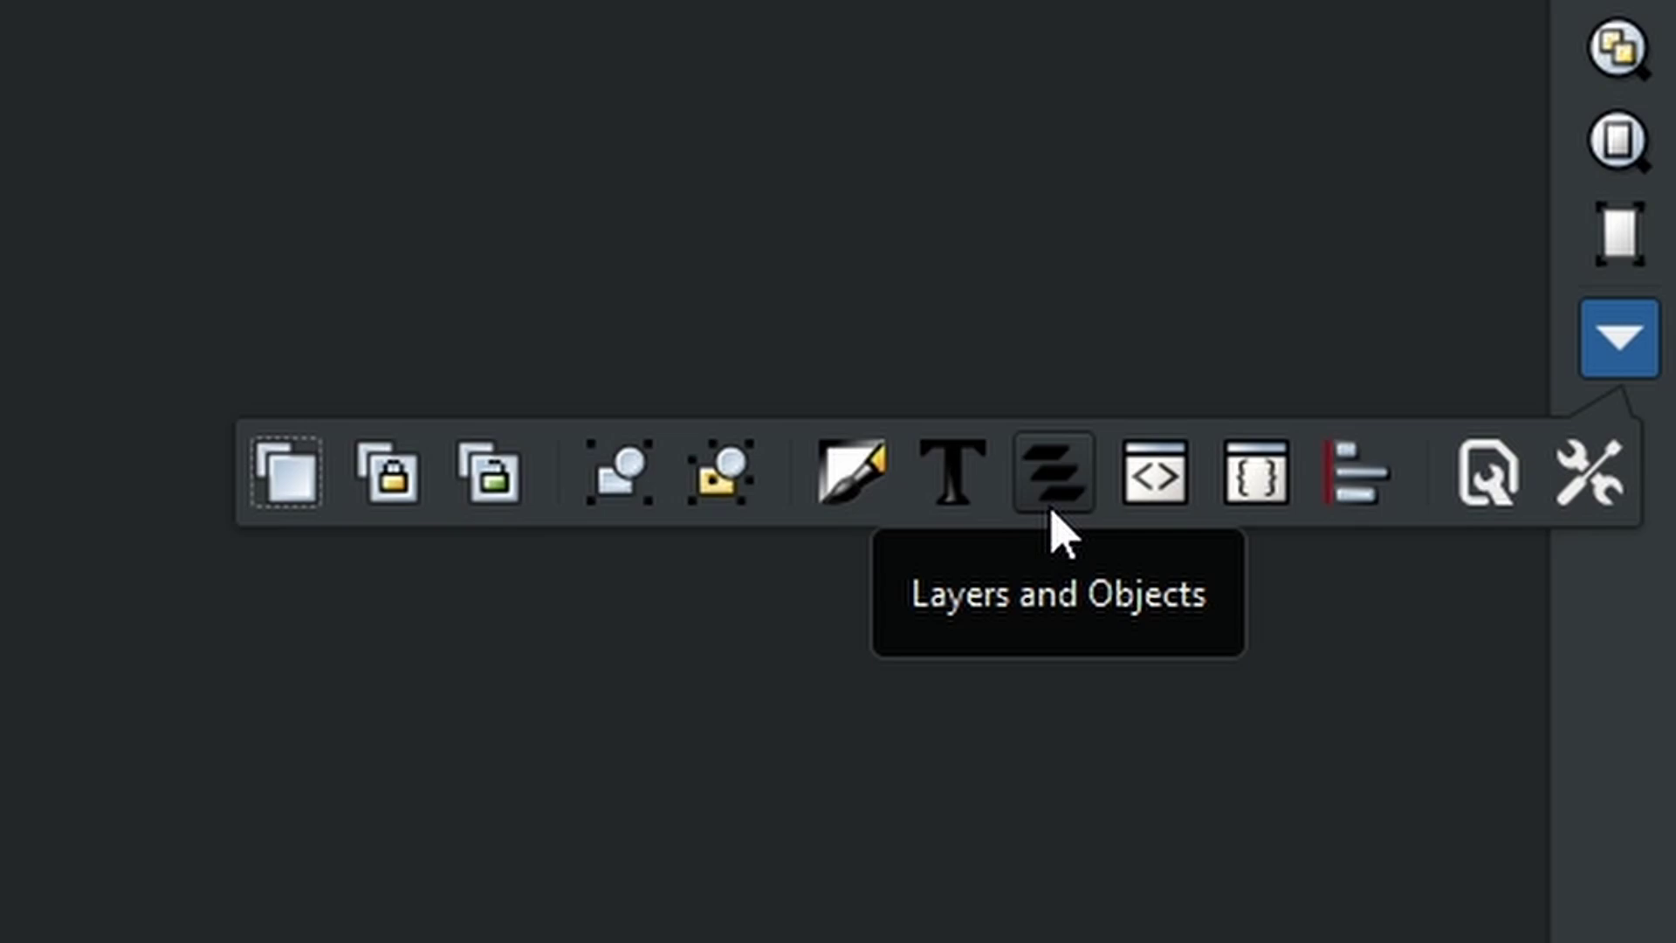
{"action": "left_click", "coordinate": [1053, 489]}
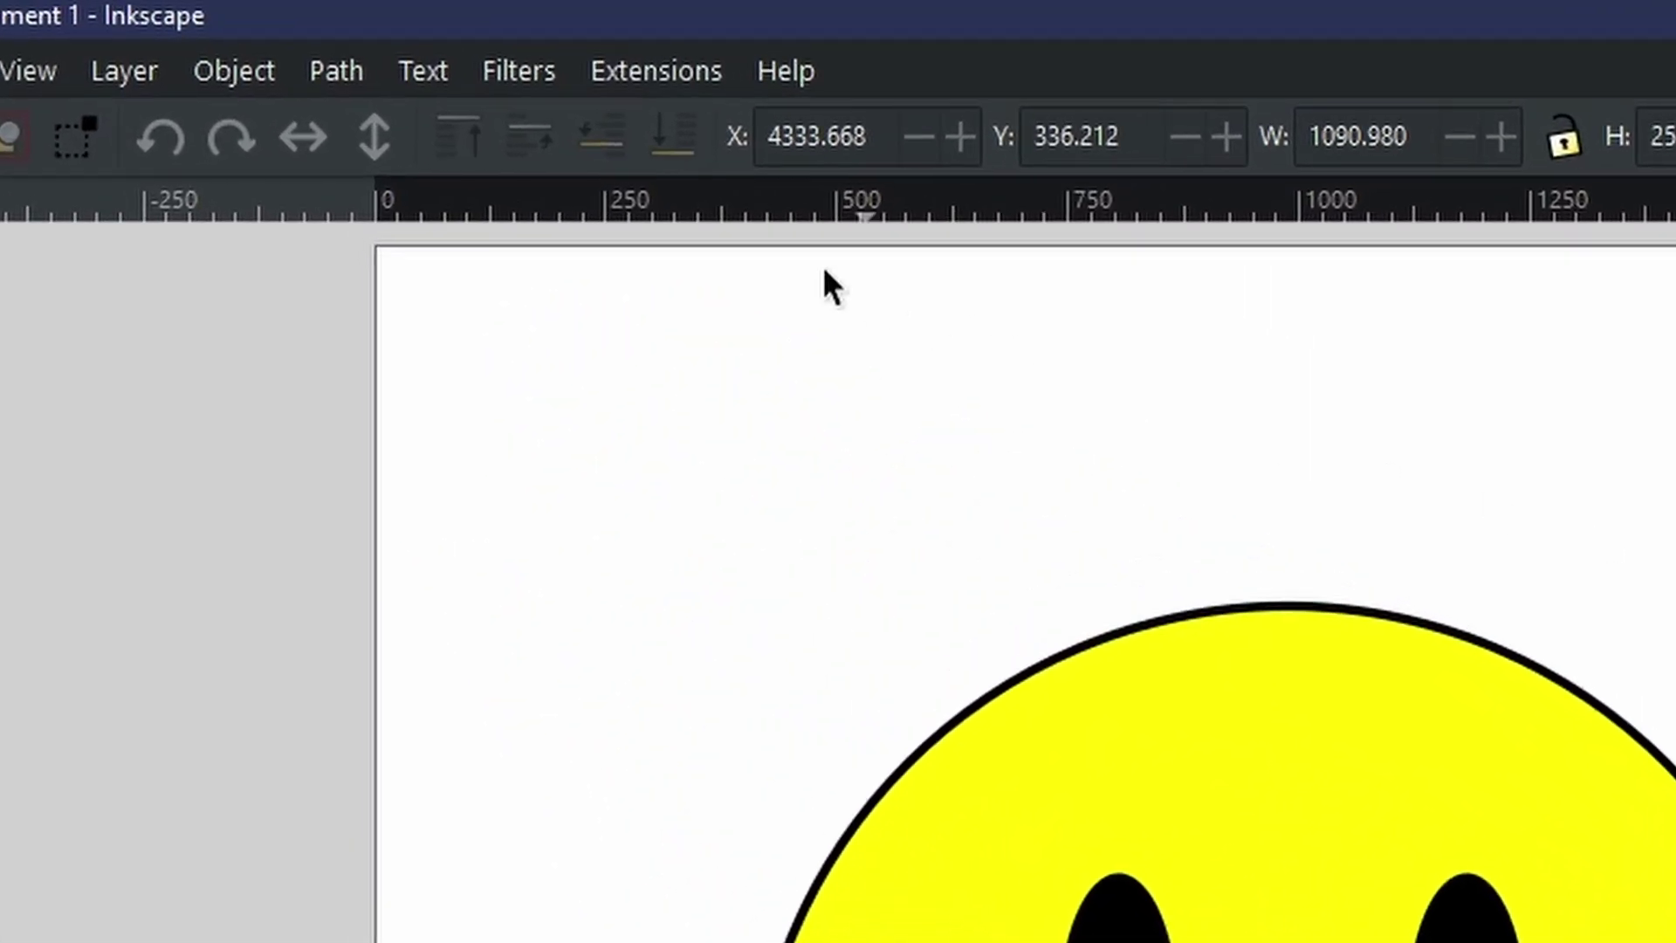
{"action": "left_click", "coordinate": [244, 76]}
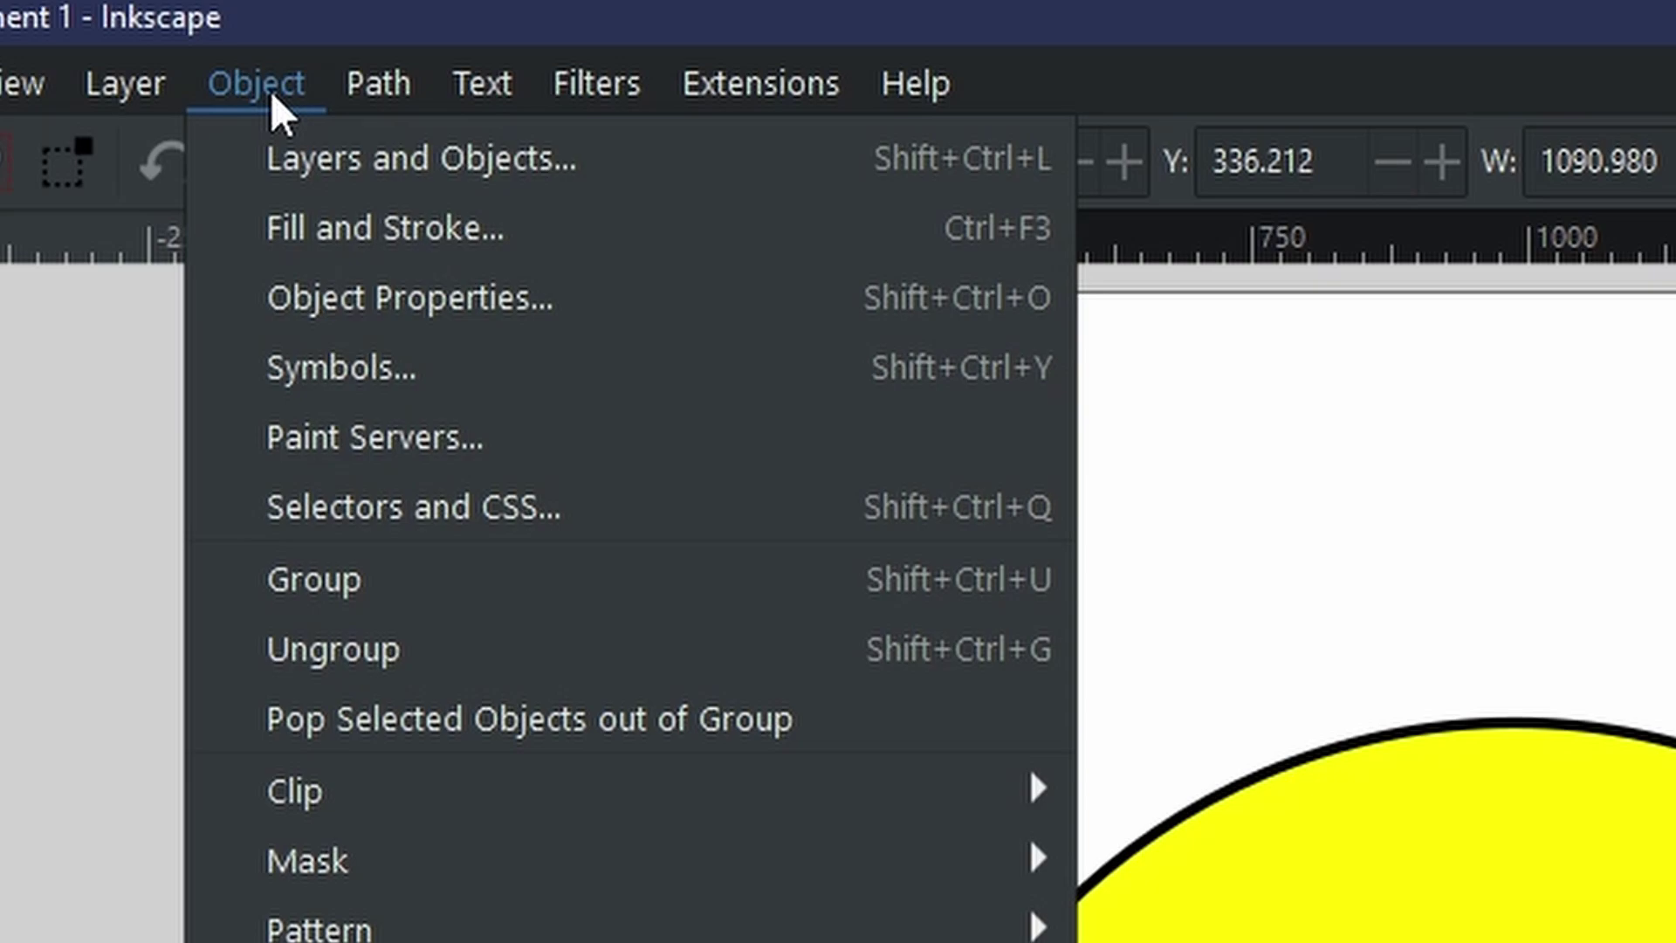
{"action": "left_click", "coordinate": [293, 181]}
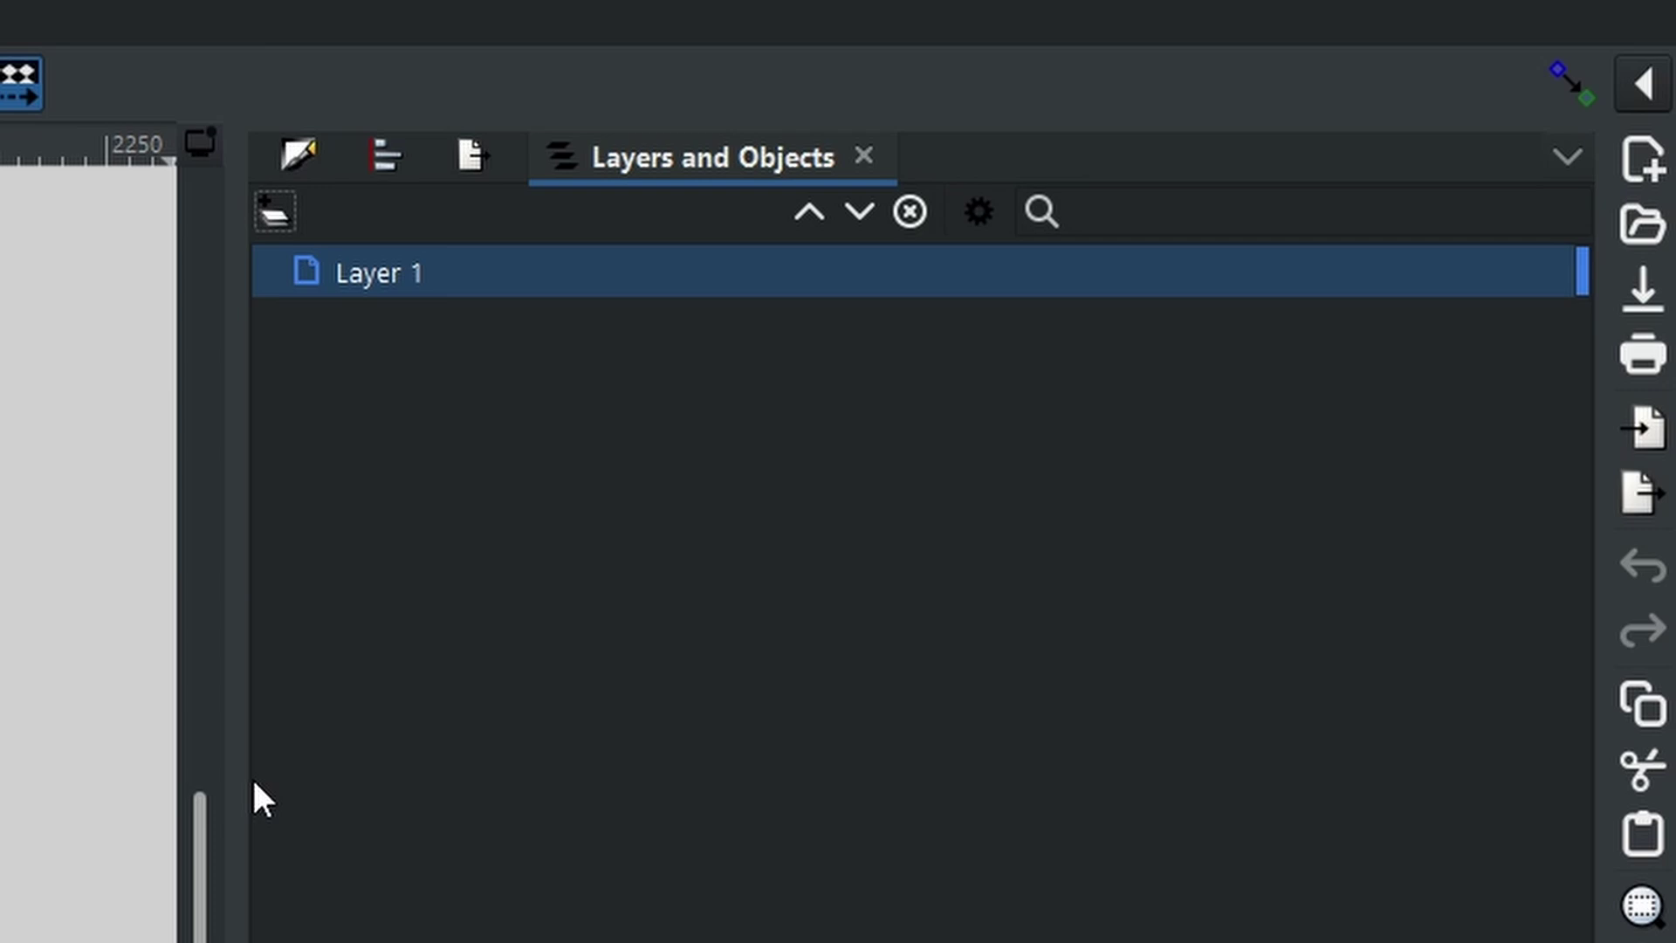
Expand the Base and Shading layers to list their child objects.
{"action": "mouse_move", "coordinate": [350, 278]}
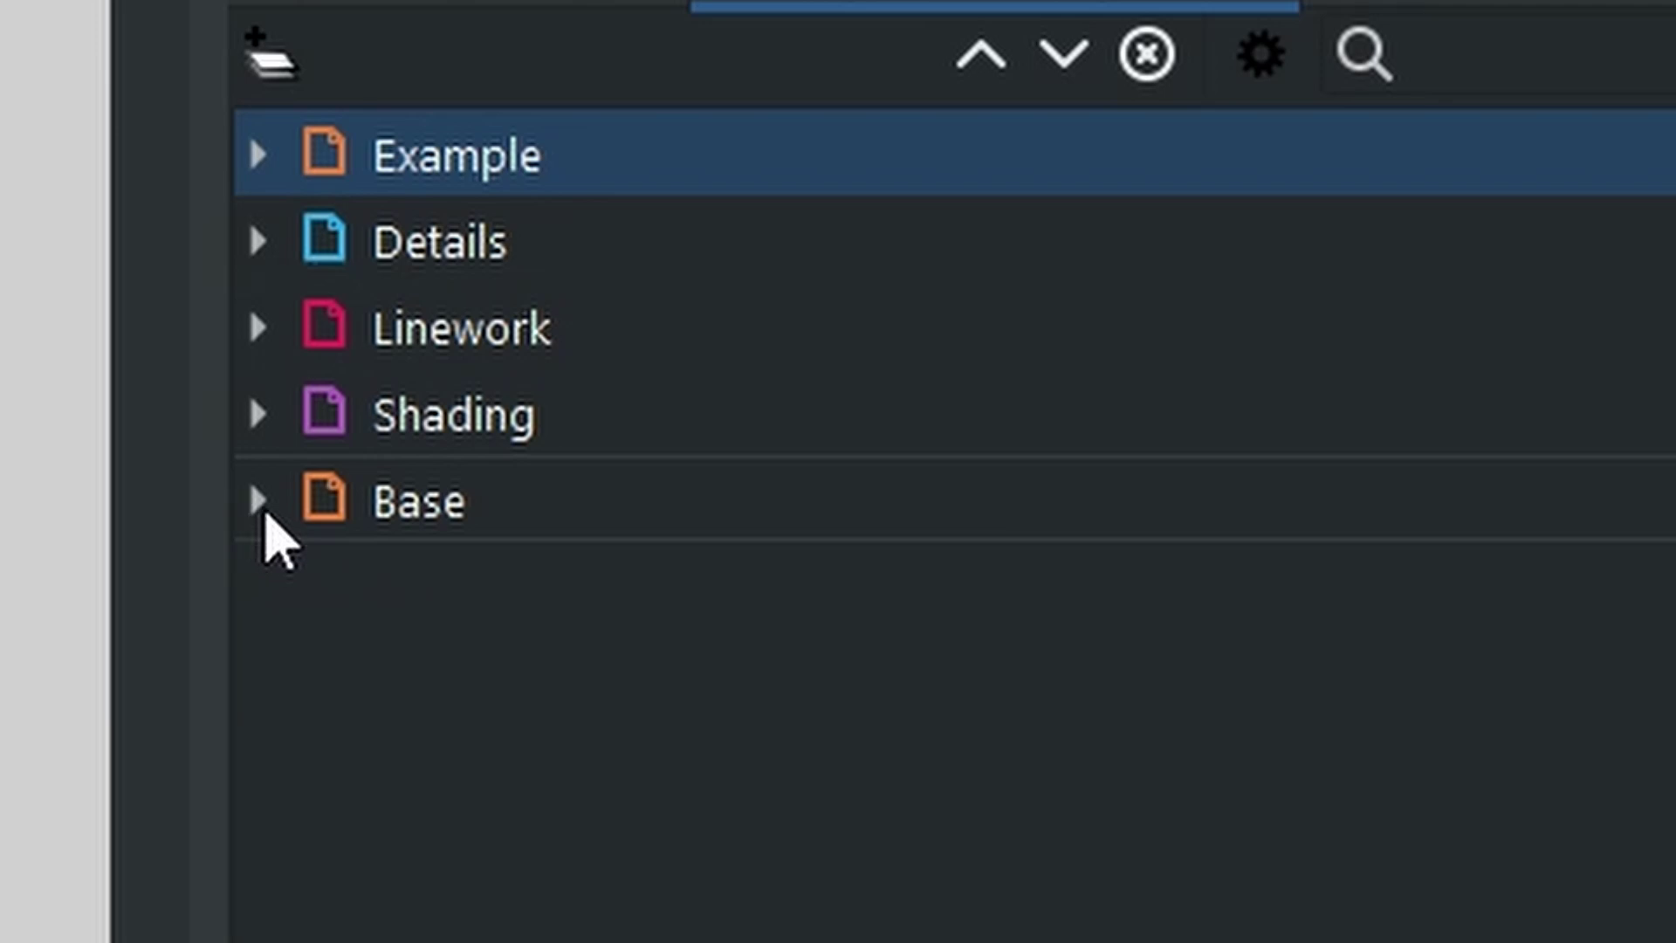
{"action": "left_click", "coordinate": [262, 508]}
{"action": "left_click", "coordinate": [250, 415]}
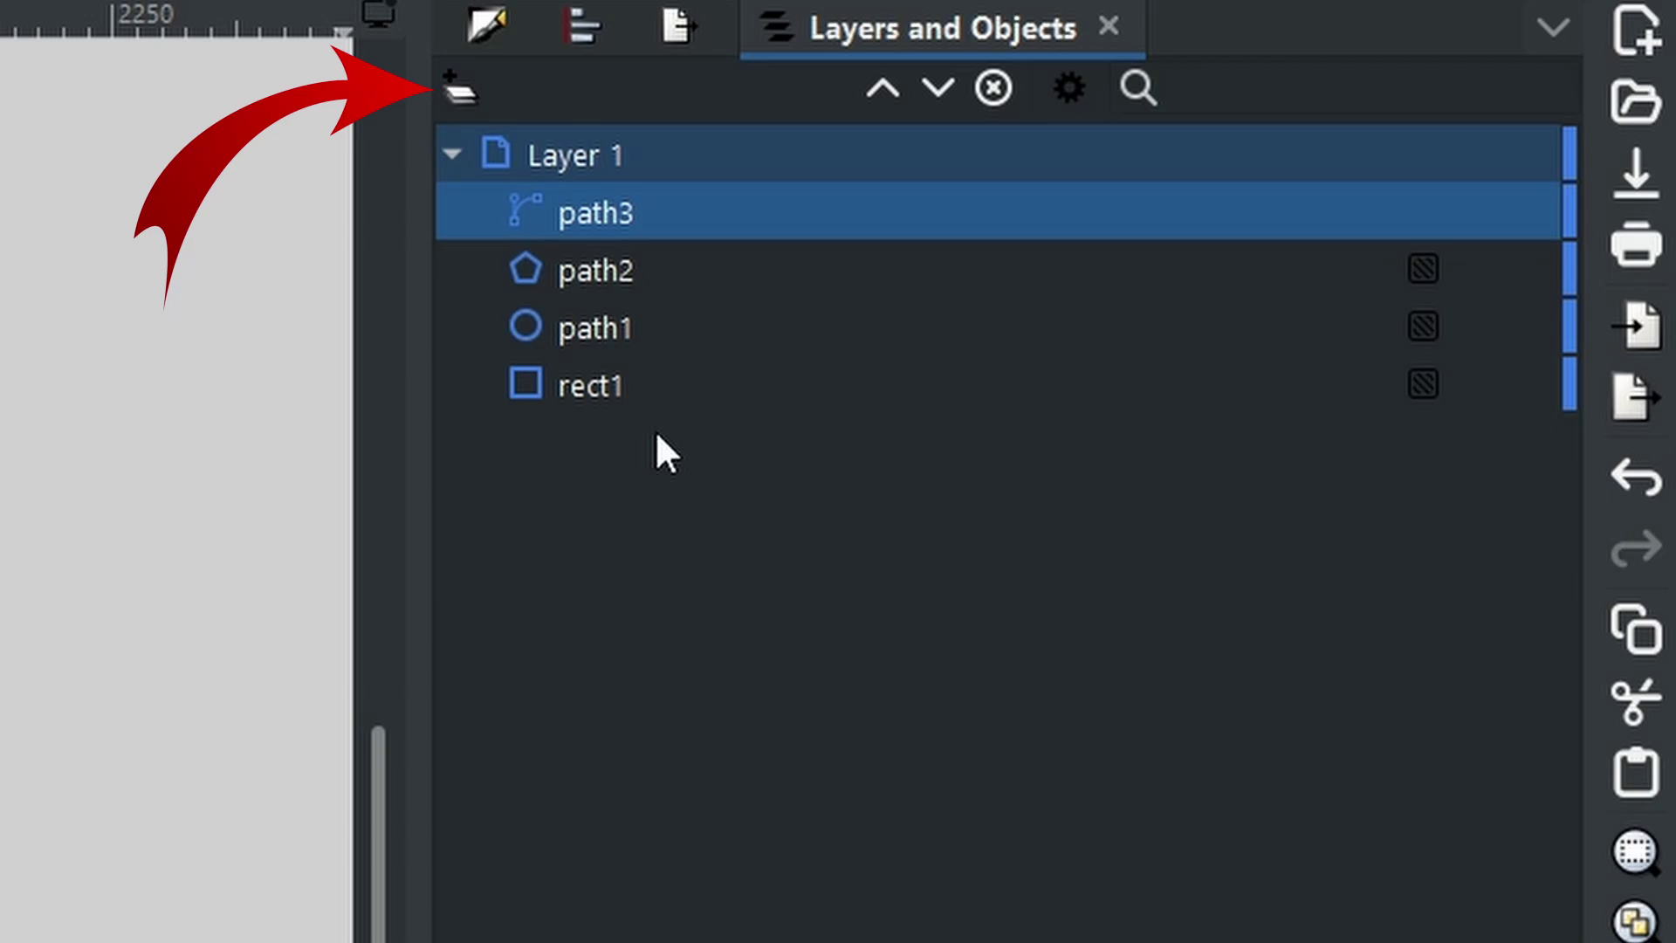
Add a new layer above Layer 1 and rename Layer 1 to 'lower'.
{"action": "left_click", "coordinate": [457, 96]}
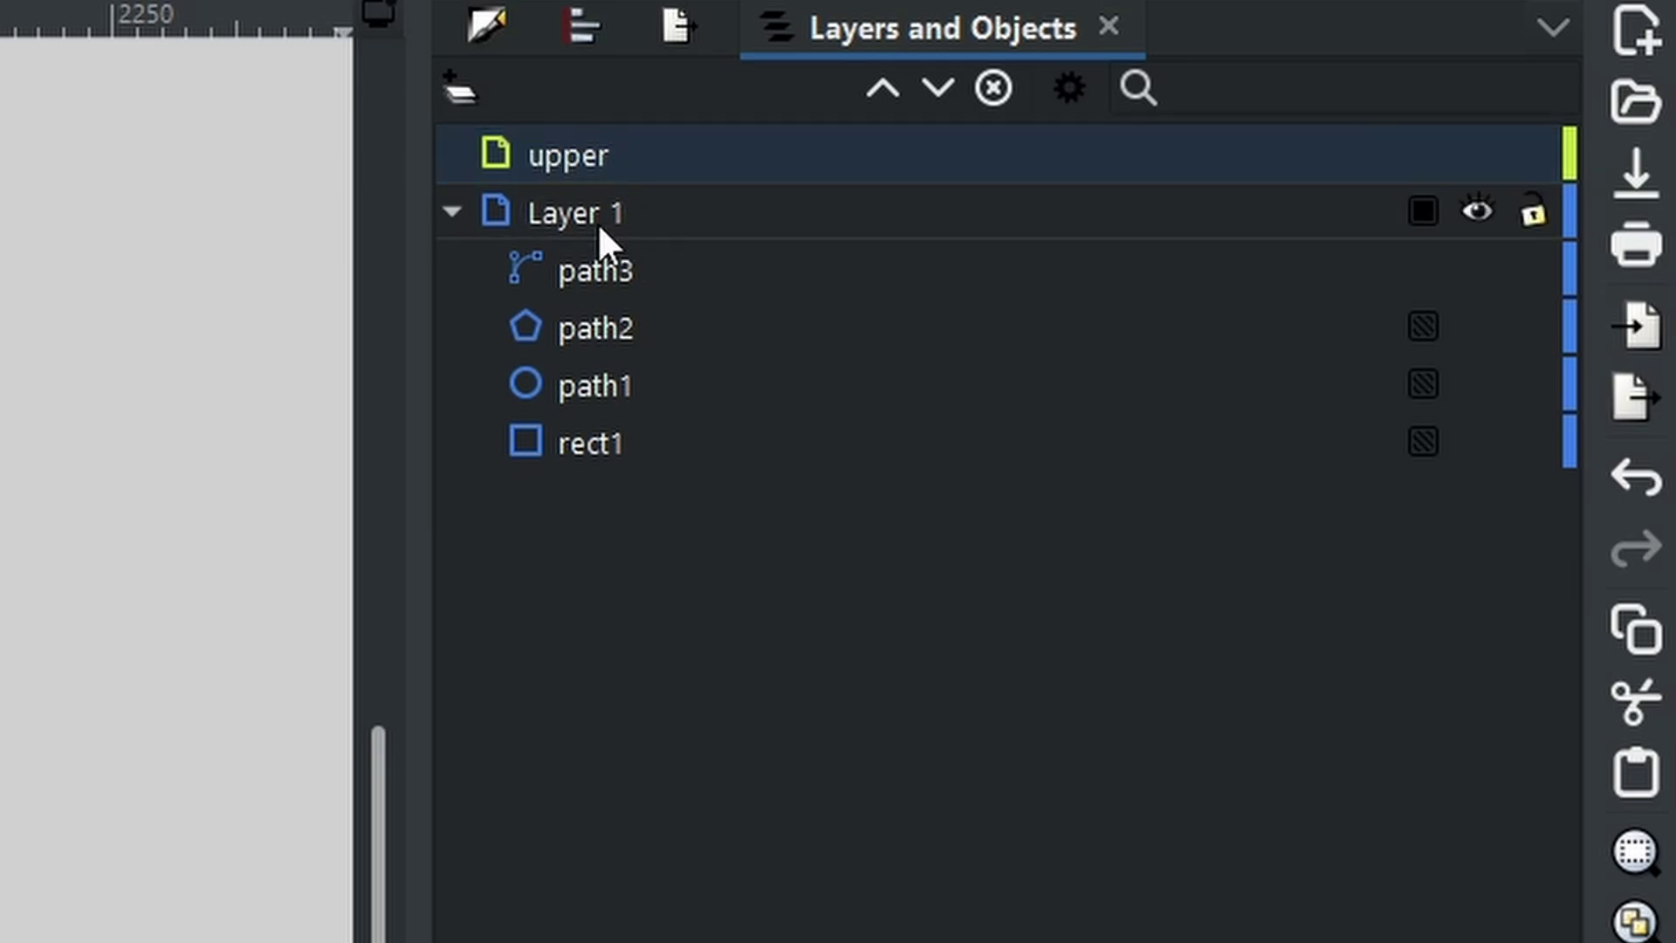
{"action": "double_click", "coordinate": [598, 219]}
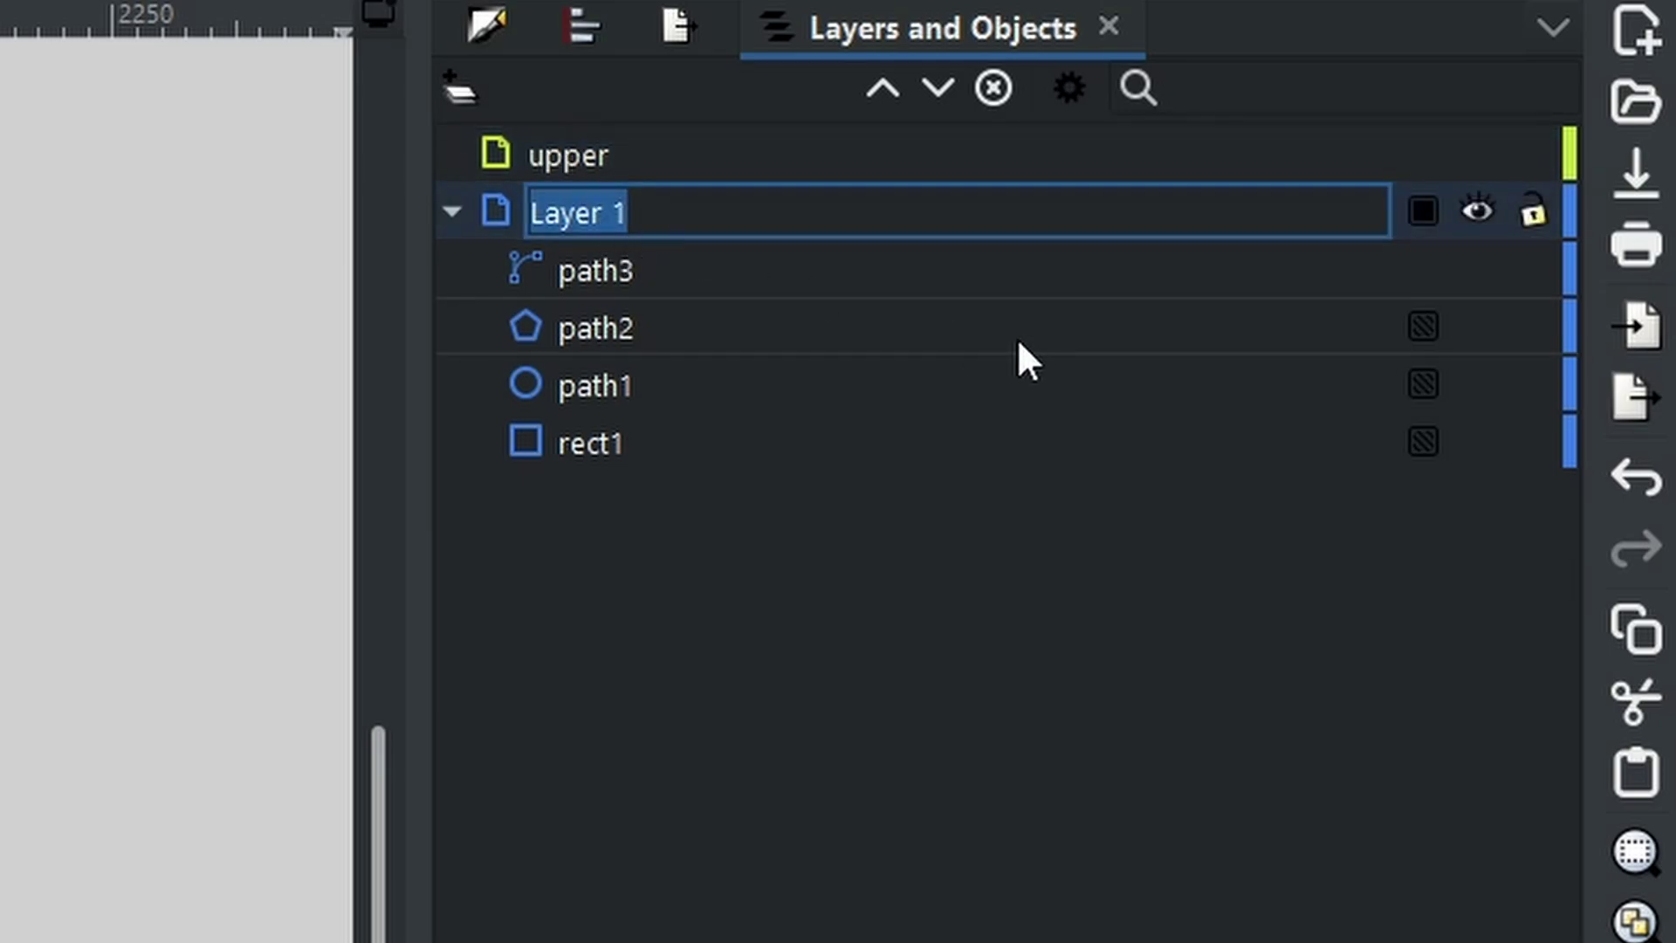
{"action": "type", "text": "lower"}
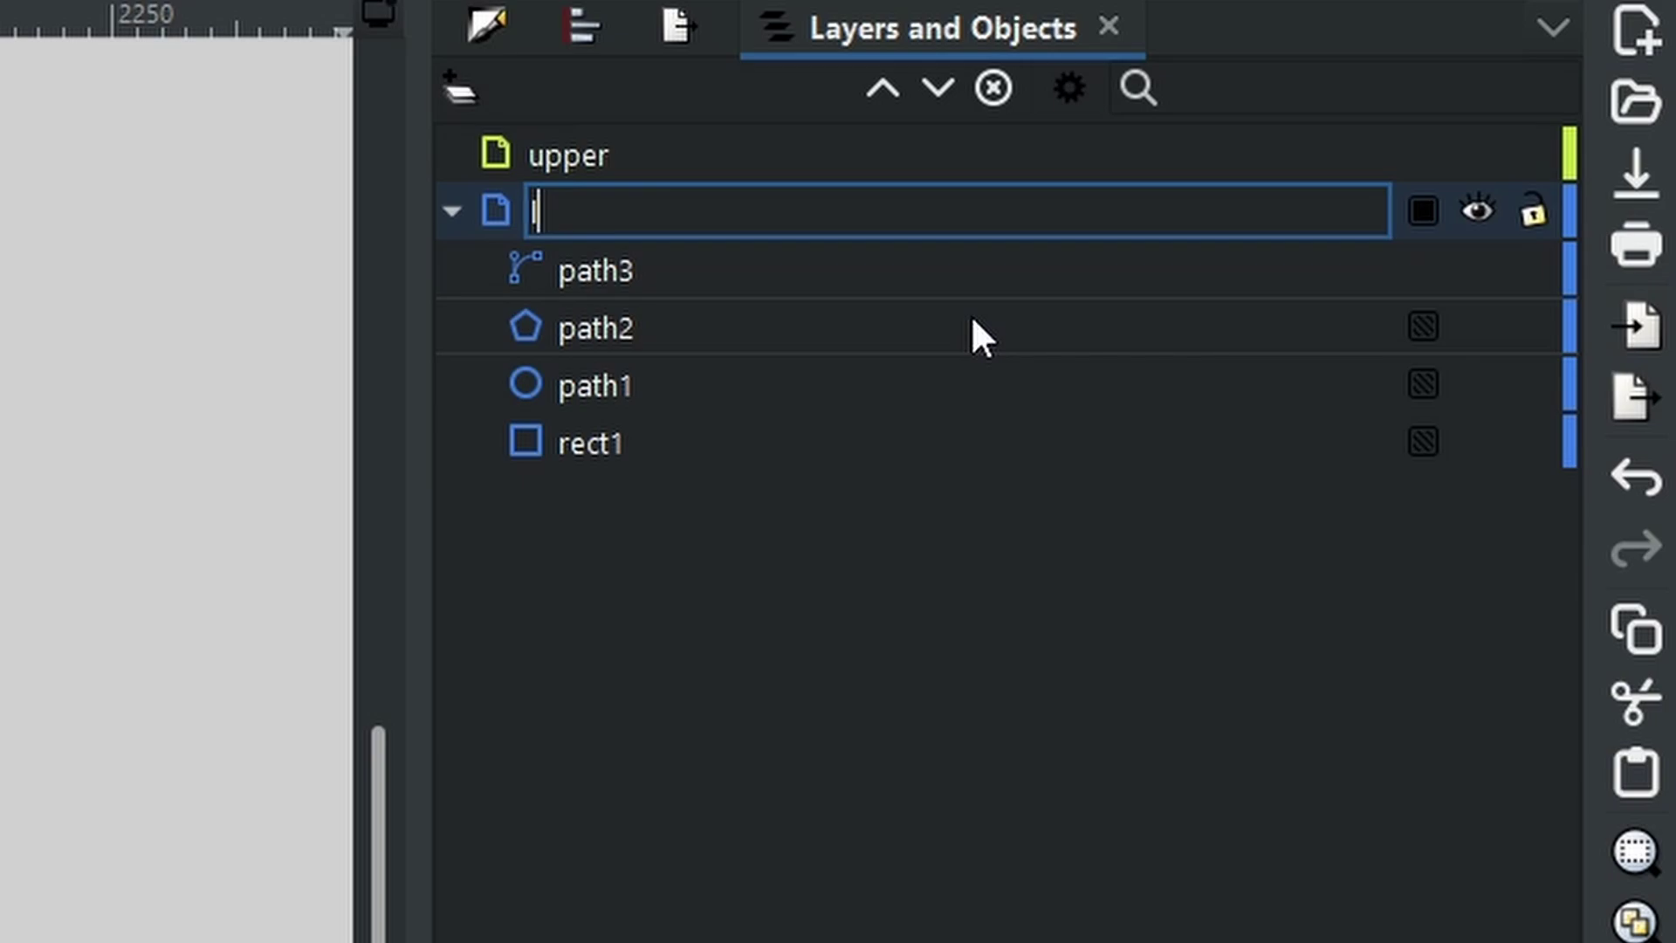
{"action": "key", "text": "Return"}
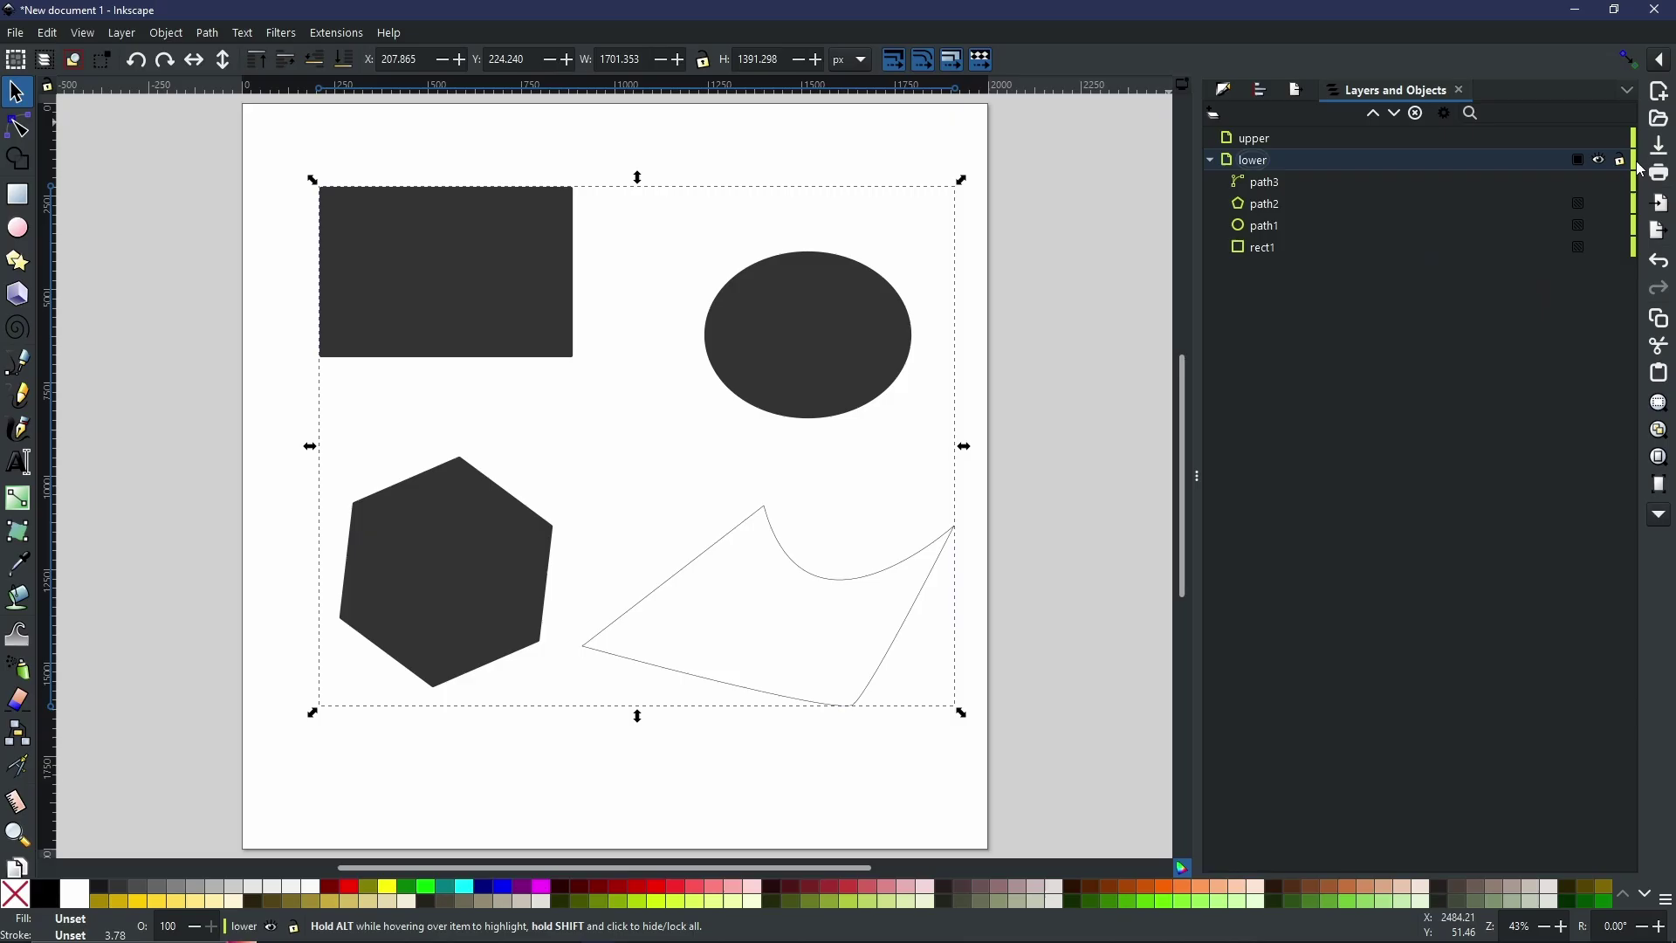
Set the lower layer's highlight colour to a darker teal with H 186 and V 60.
{"action": "left_click", "coordinate": [1635, 169]}
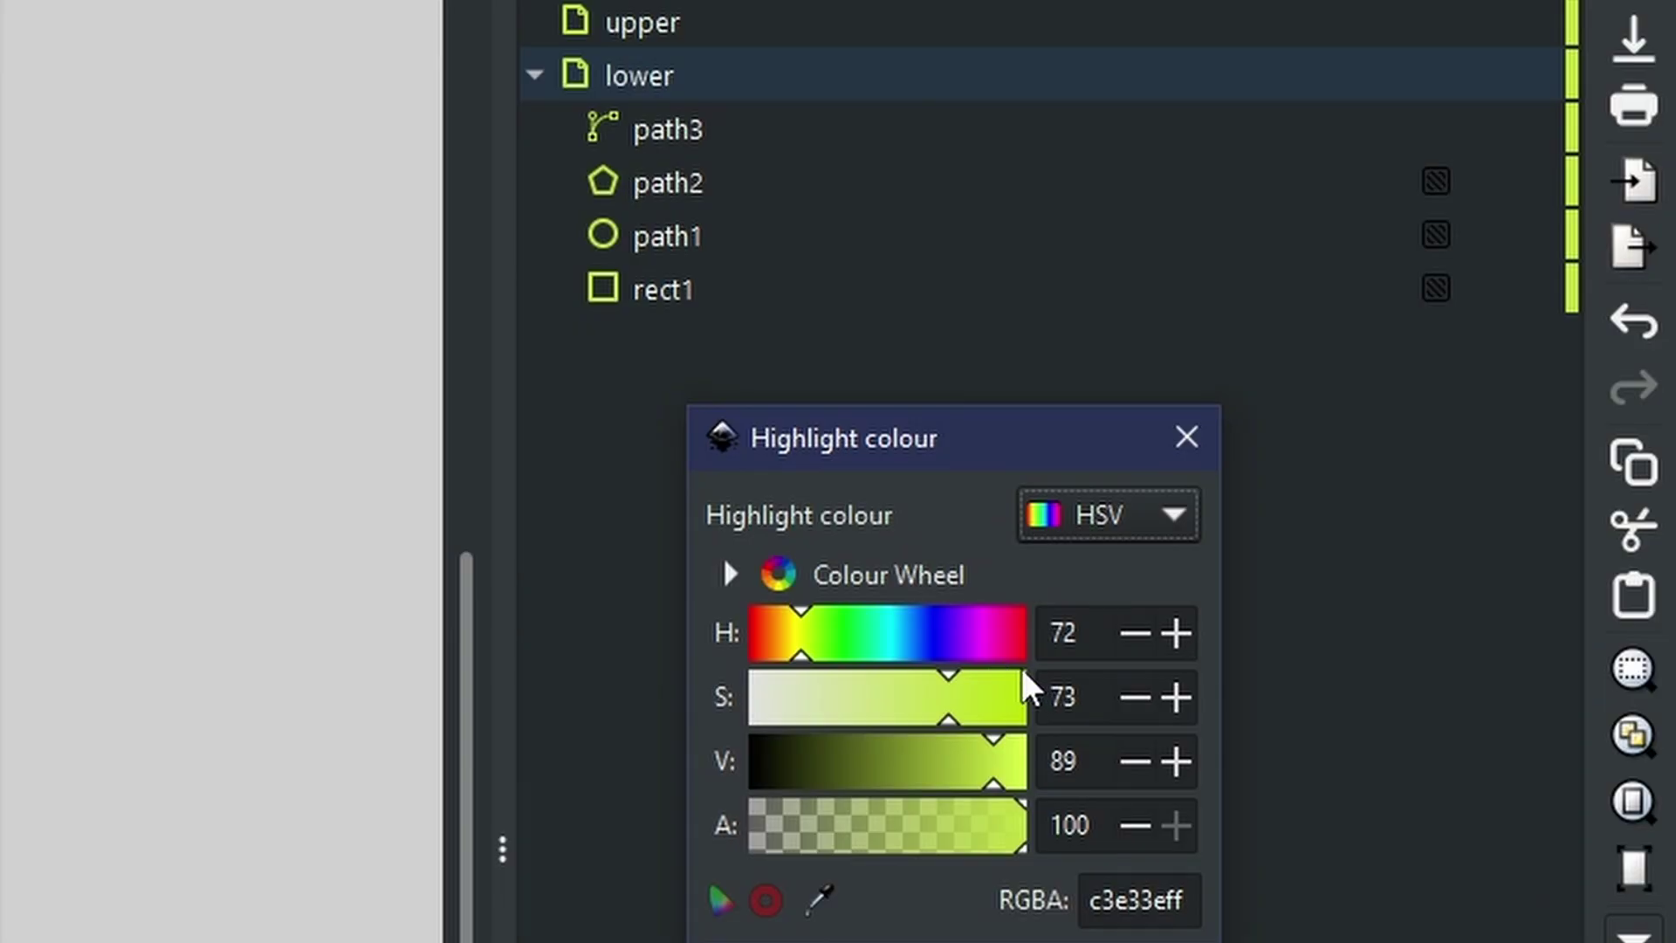
{"action": "left_click", "coordinate": [893, 644]}
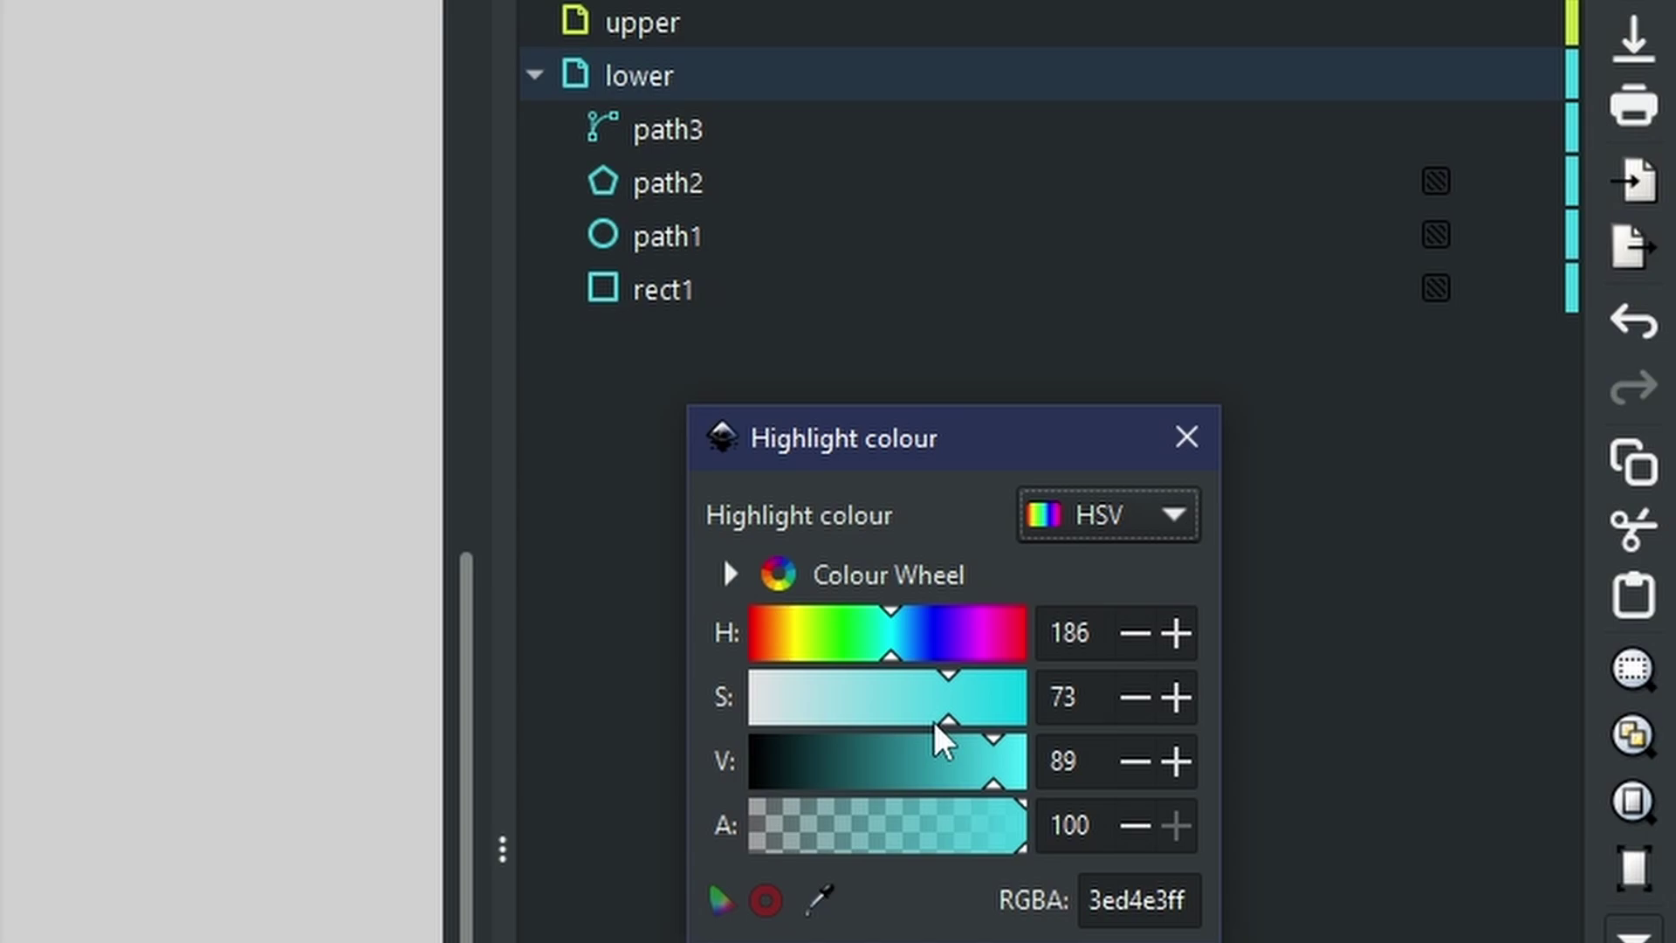
{"action": "left_click_drag", "start_coordinate": [936, 760], "coordinate": [915, 769]}
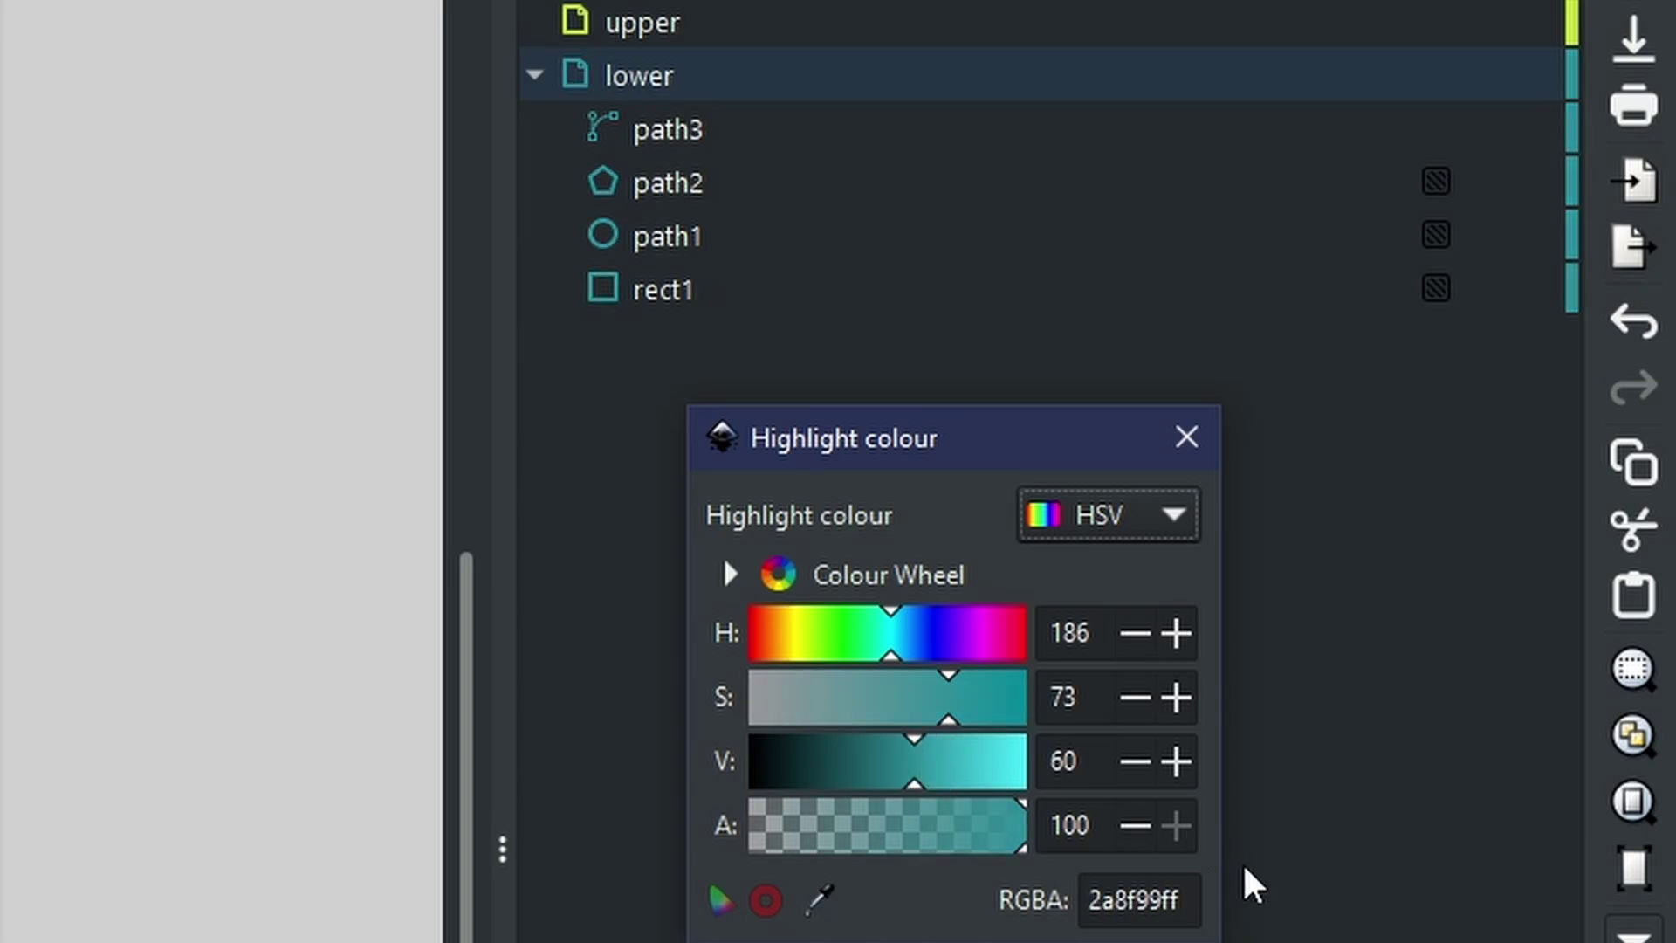
{"action": "left_click", "coordinate": [1188, 436]}
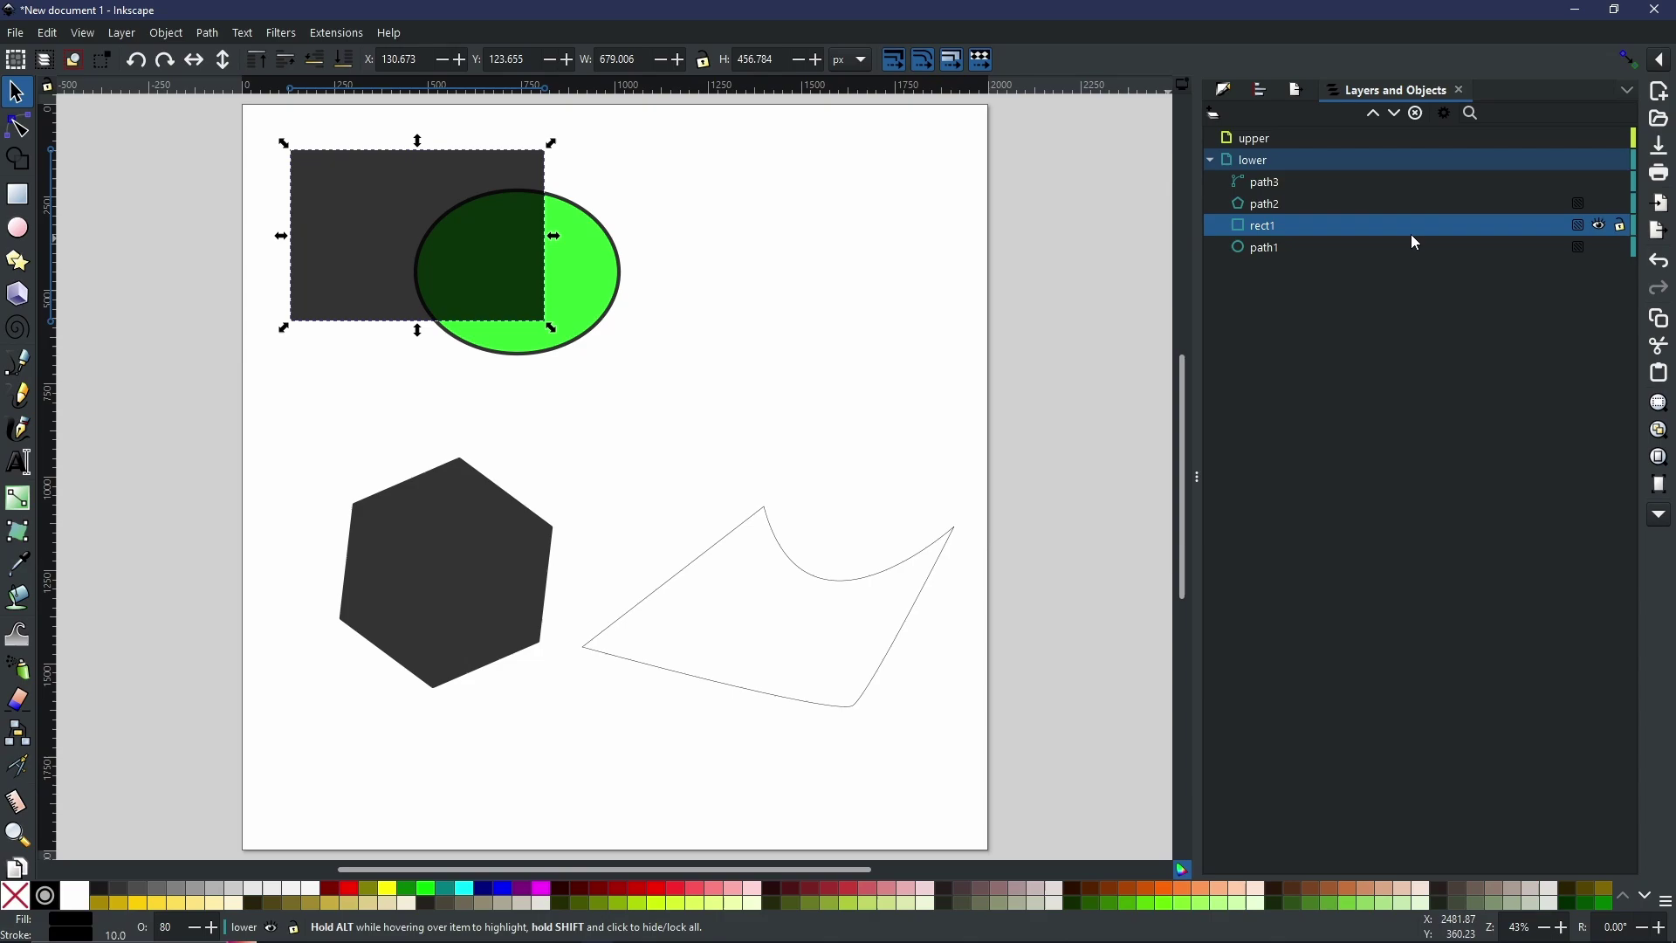
Raise and lower rect1 with the arrows, then drag it back between path2 and path1.
{"action": "left_click", "coordinate": [1376, 117]}
{"action": "left_click", "coordinate": [1396, 115]}
{"action": "left_click", "coordinate": [1396, 115]}
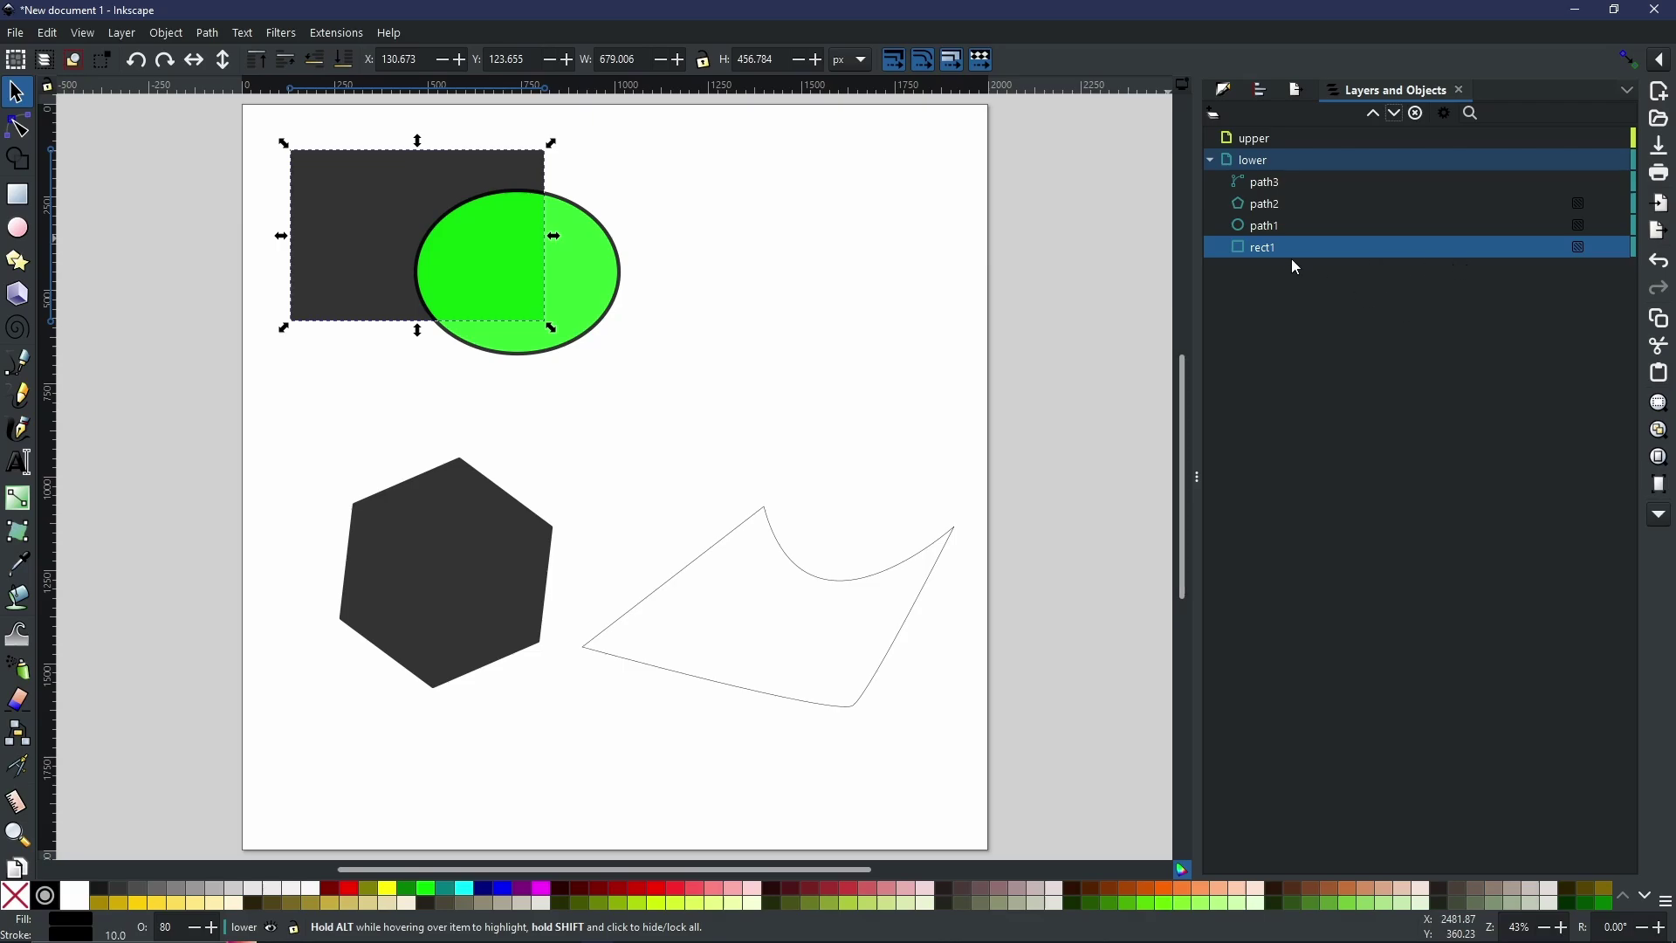
{"action": "left_click_drag", "start_coordinate": [1266, 246], "coordinate": [1269, 225]}
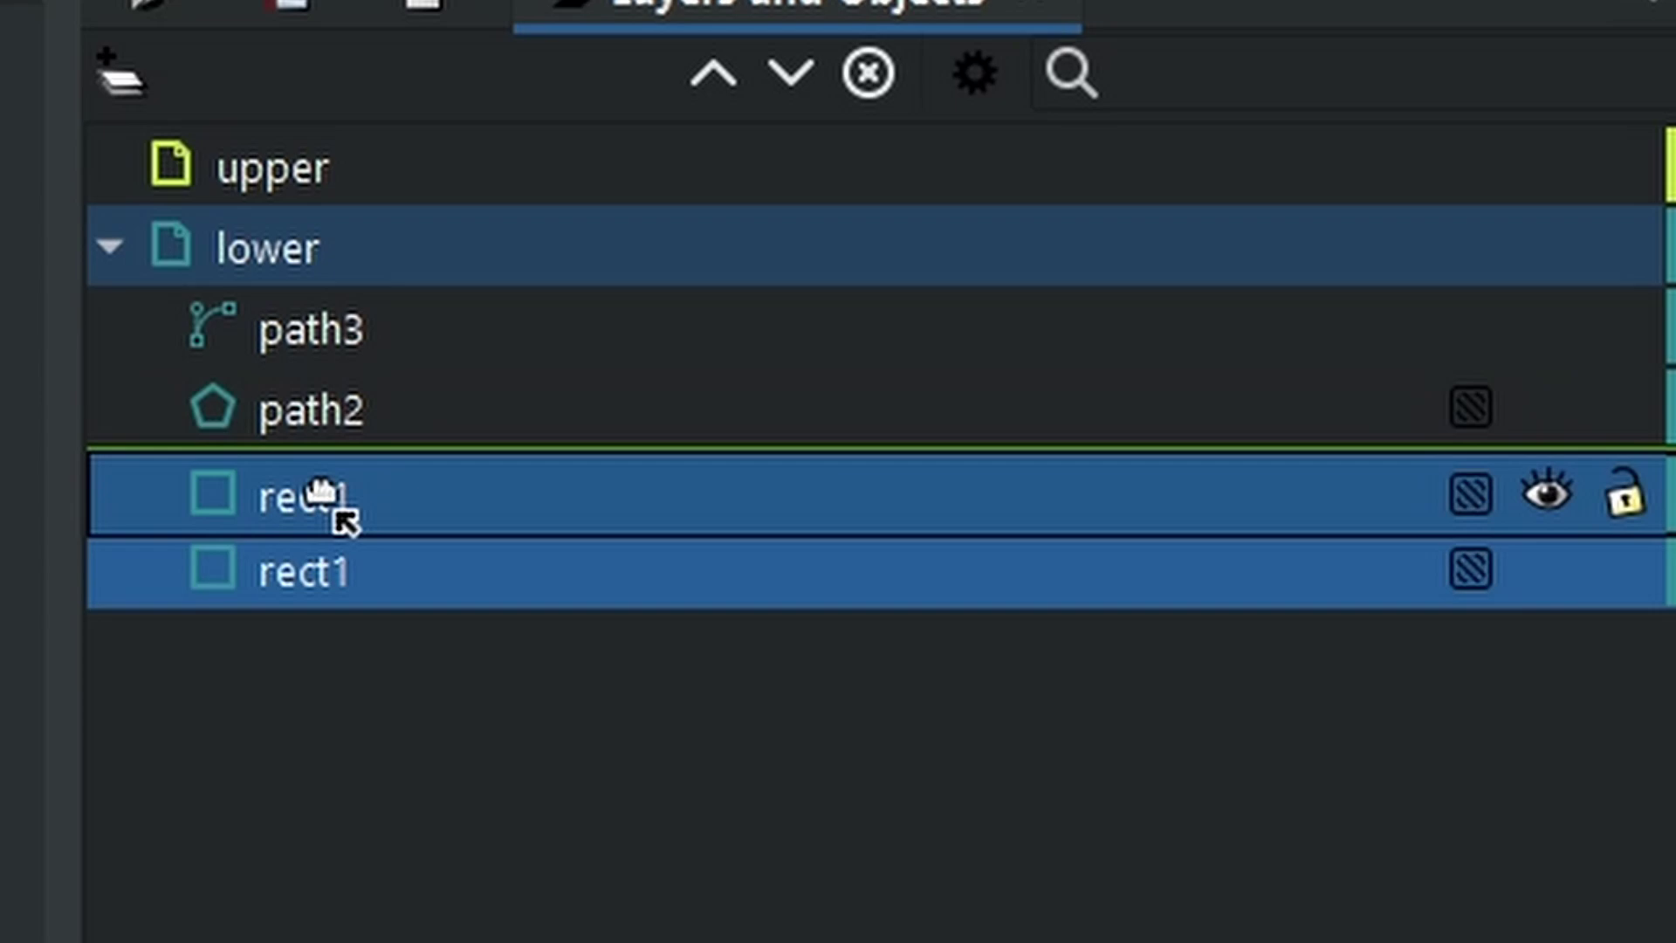
{"action": "left_click_drag", "start_coordinate": [334, 513], "coordinate": [553, 189]}
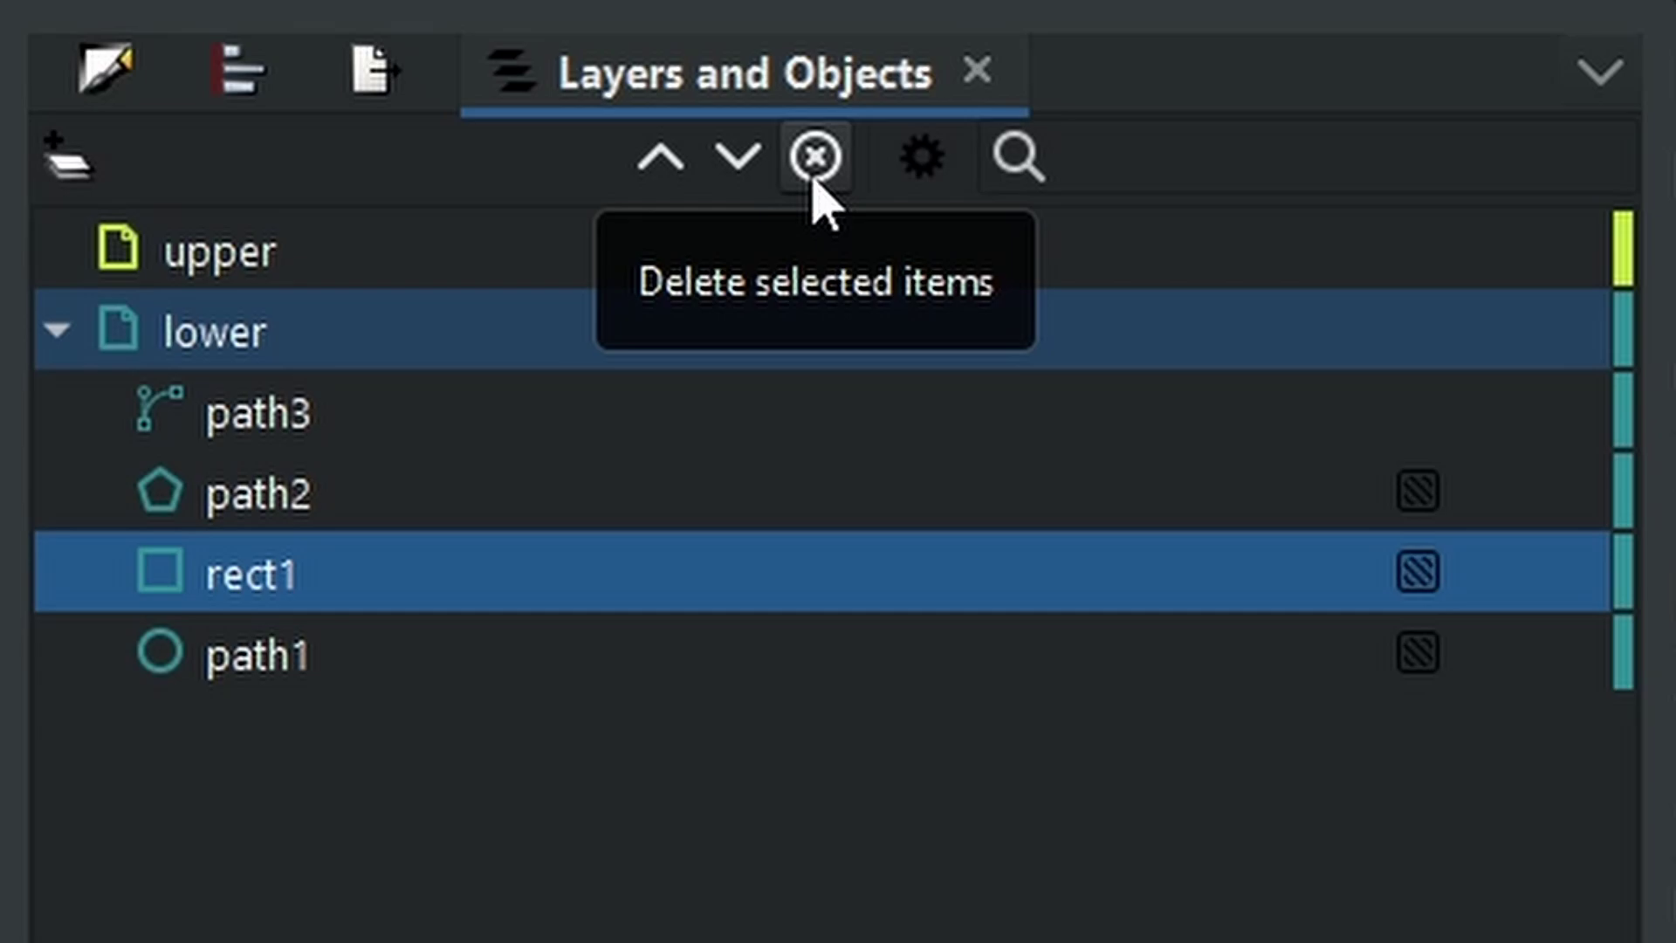
Delete rect1, then open and close the panel's display options popover.
{"action": "left_click", "coordinate": [815, 175]}
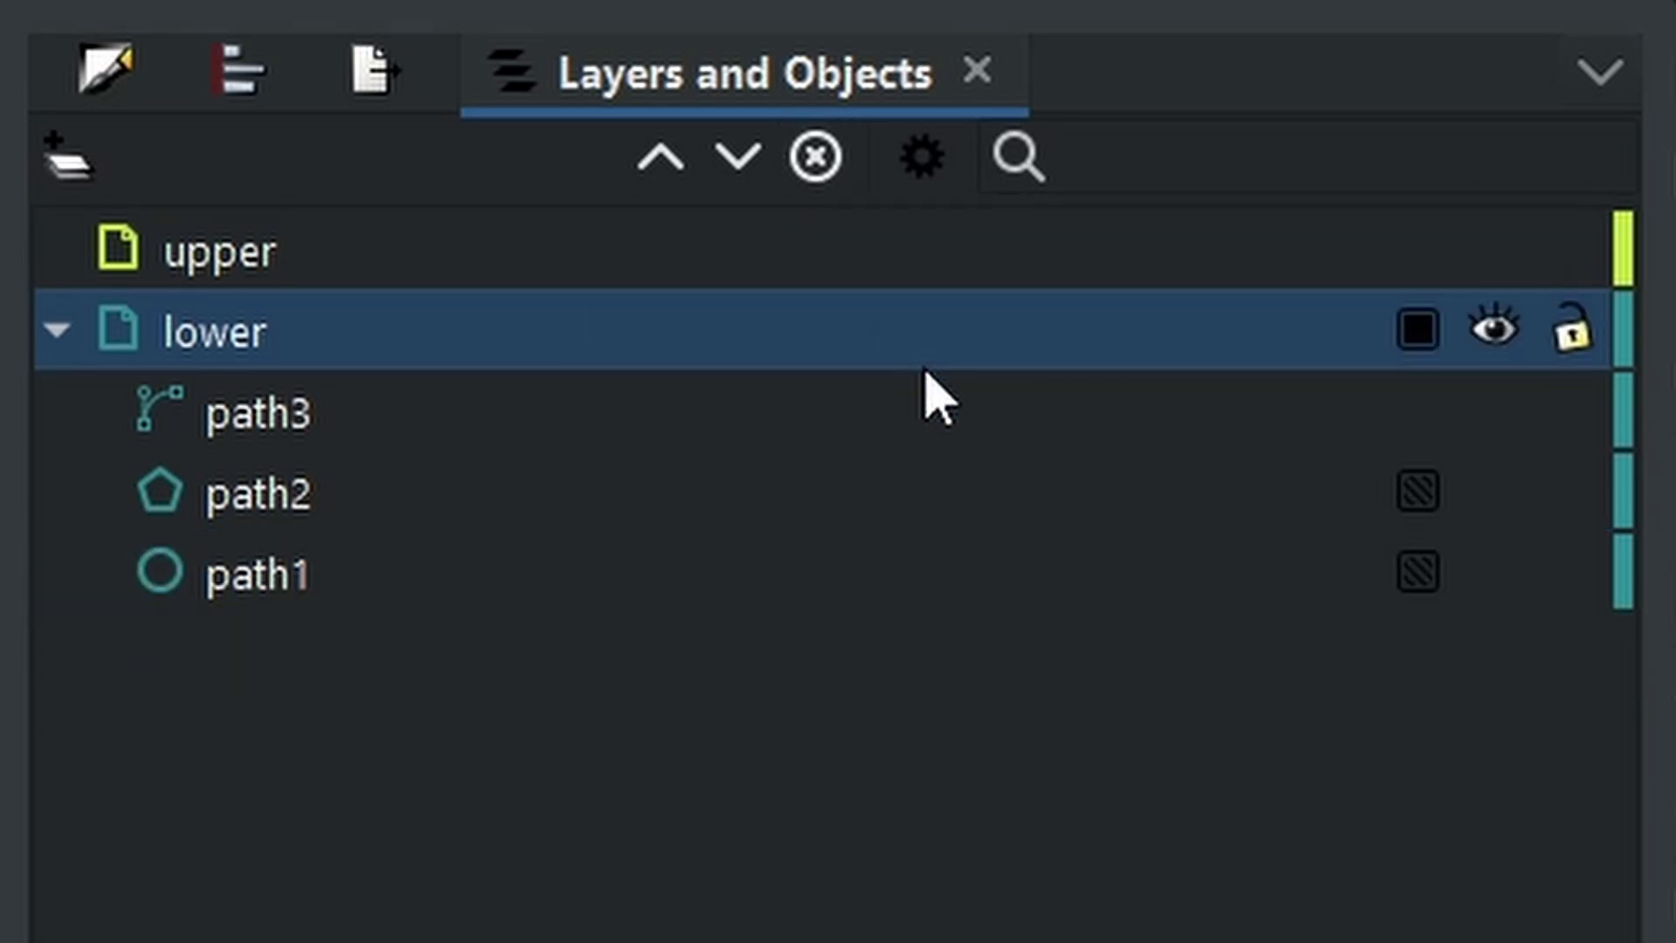
{"action": "left_click", "coordinate": [924, 159]}
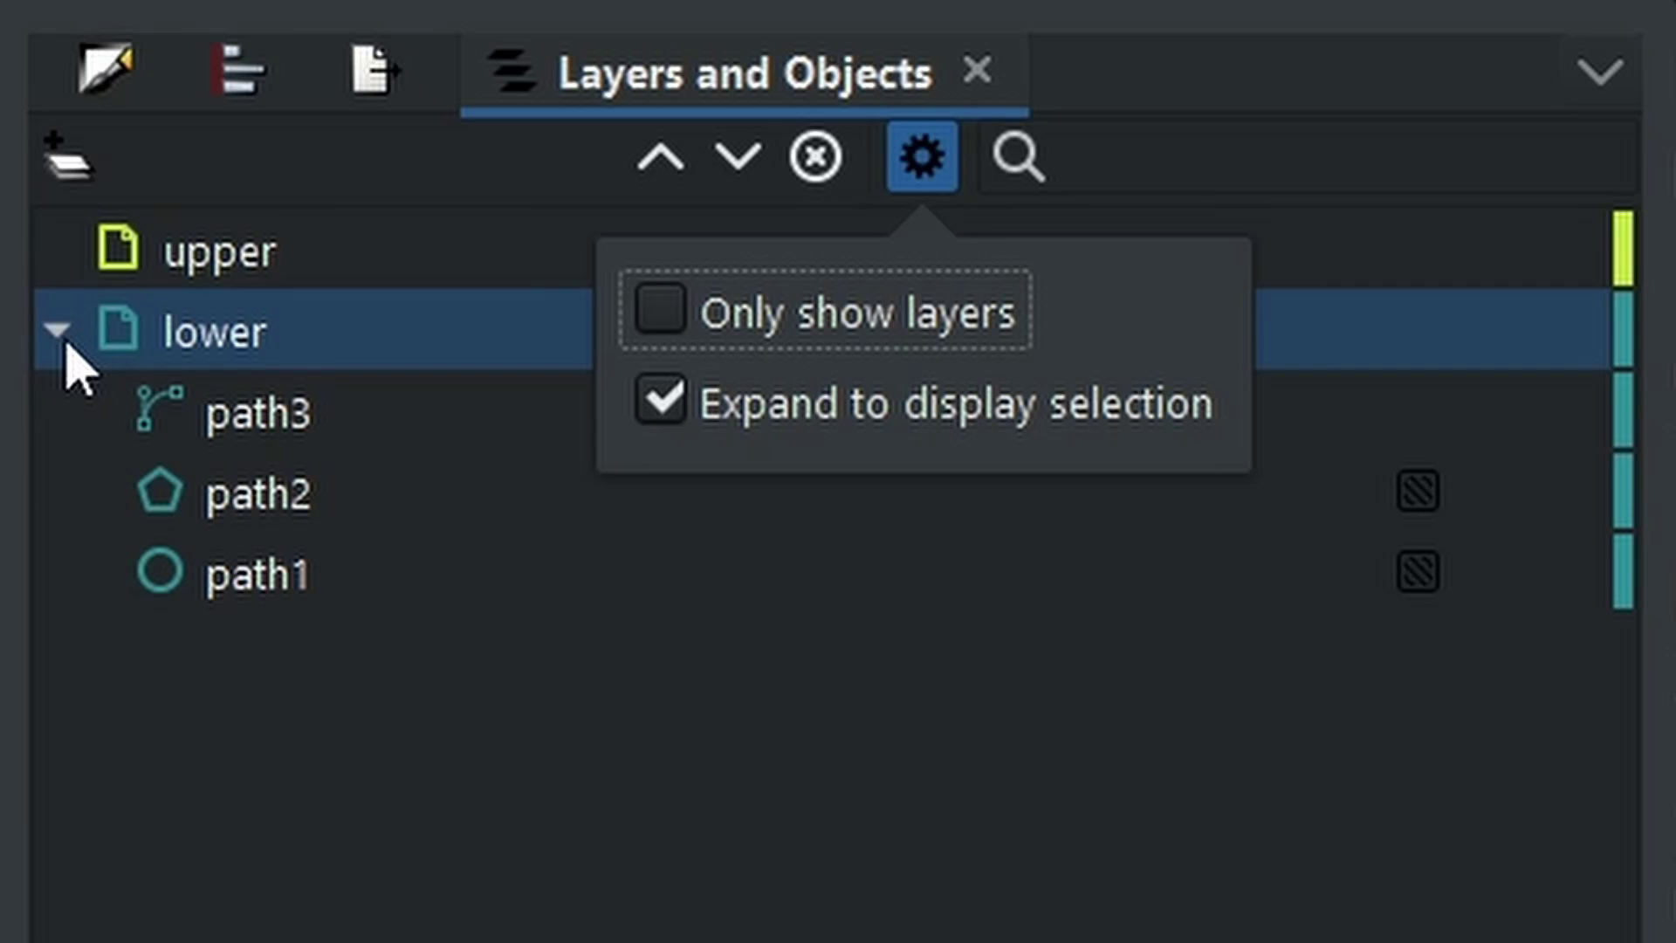
{"action": "left_click", "coordinate": [996, 662]}
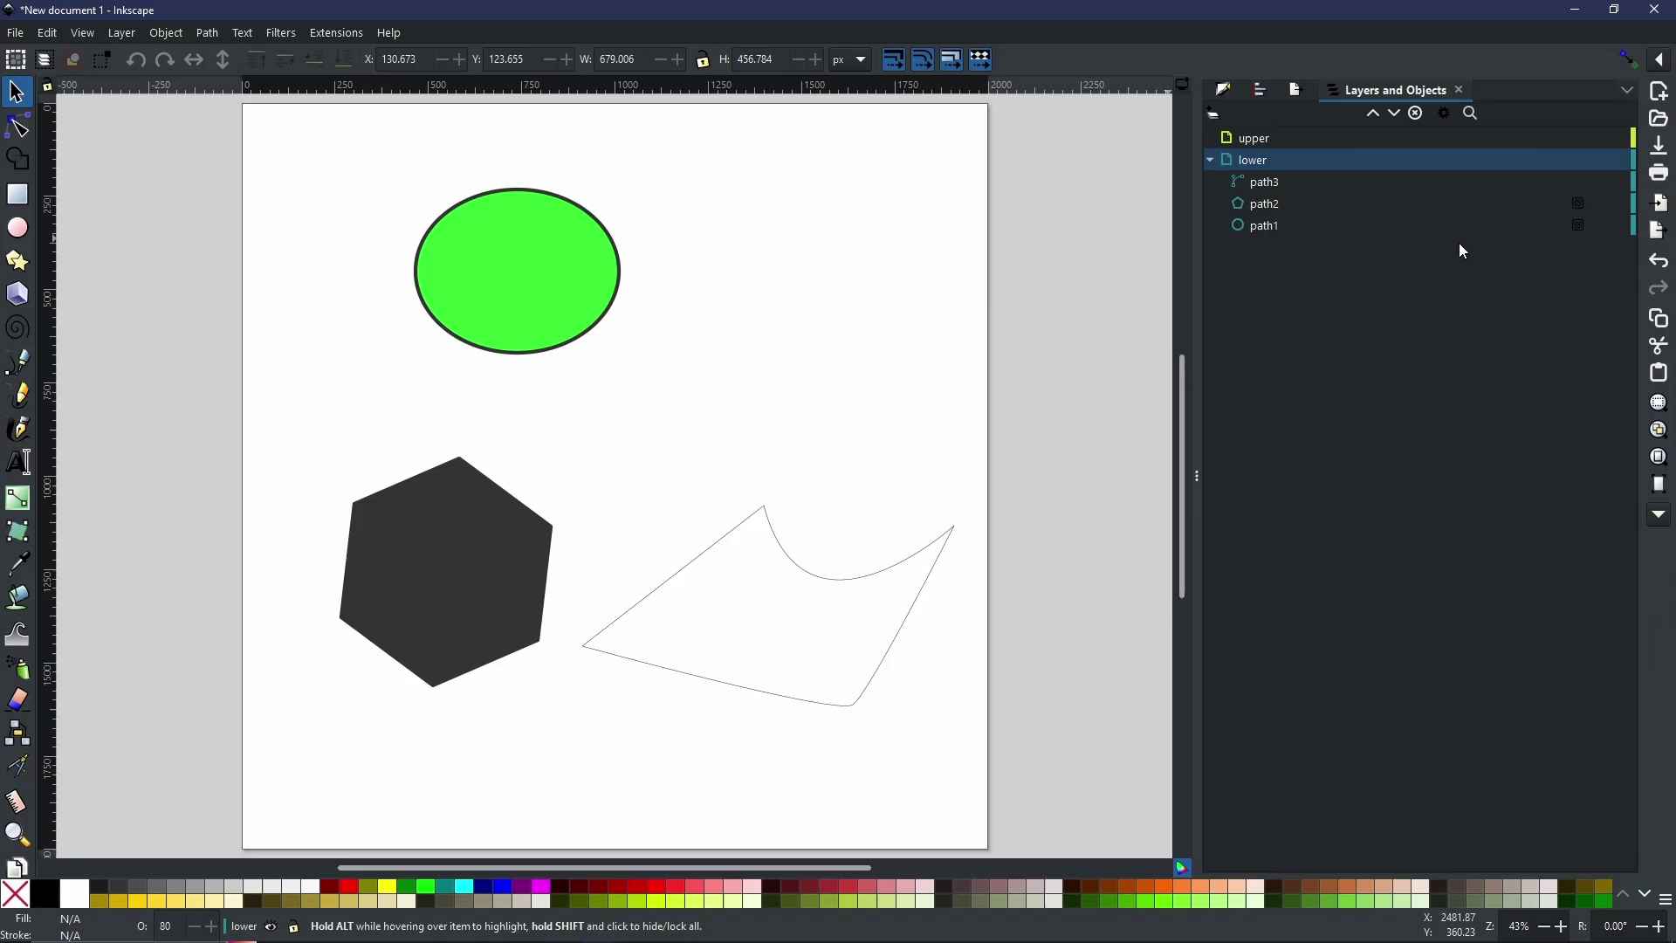
Select the hexagon path2 in the layer list and rename it 'whatever i want'.
{"action": "left_click", "coordinate": [1270, 189]}
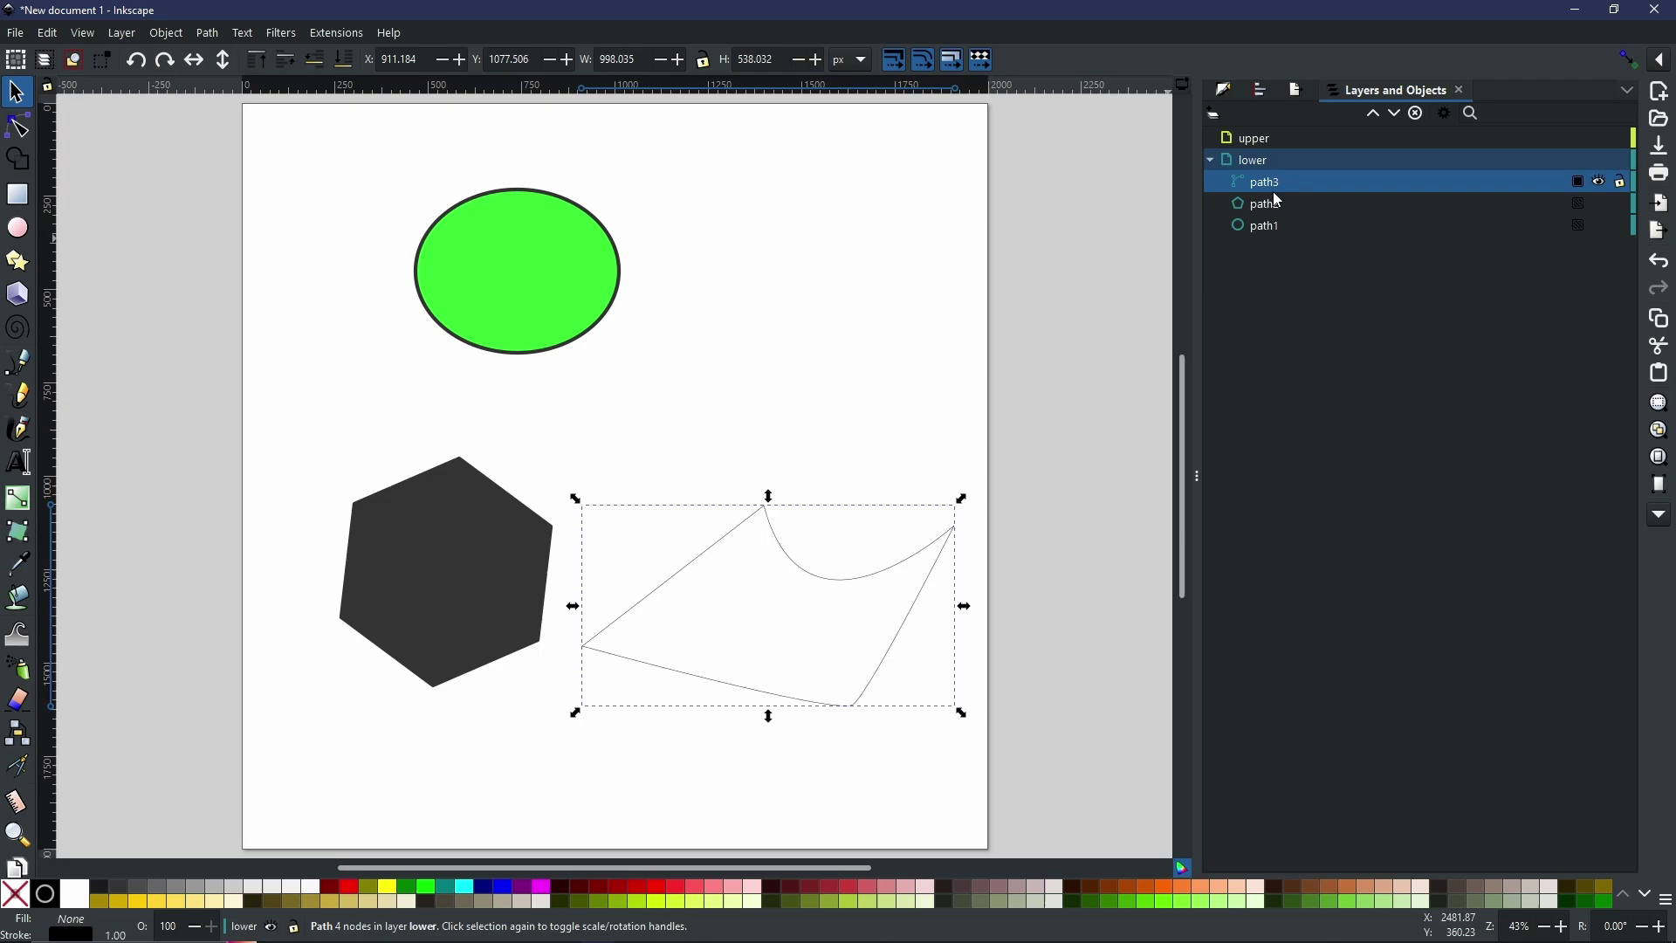
{"action": "left_click", "coordinate": [1276, 206]}
{"action": "left_click", "coordinate": [1278, 209]}
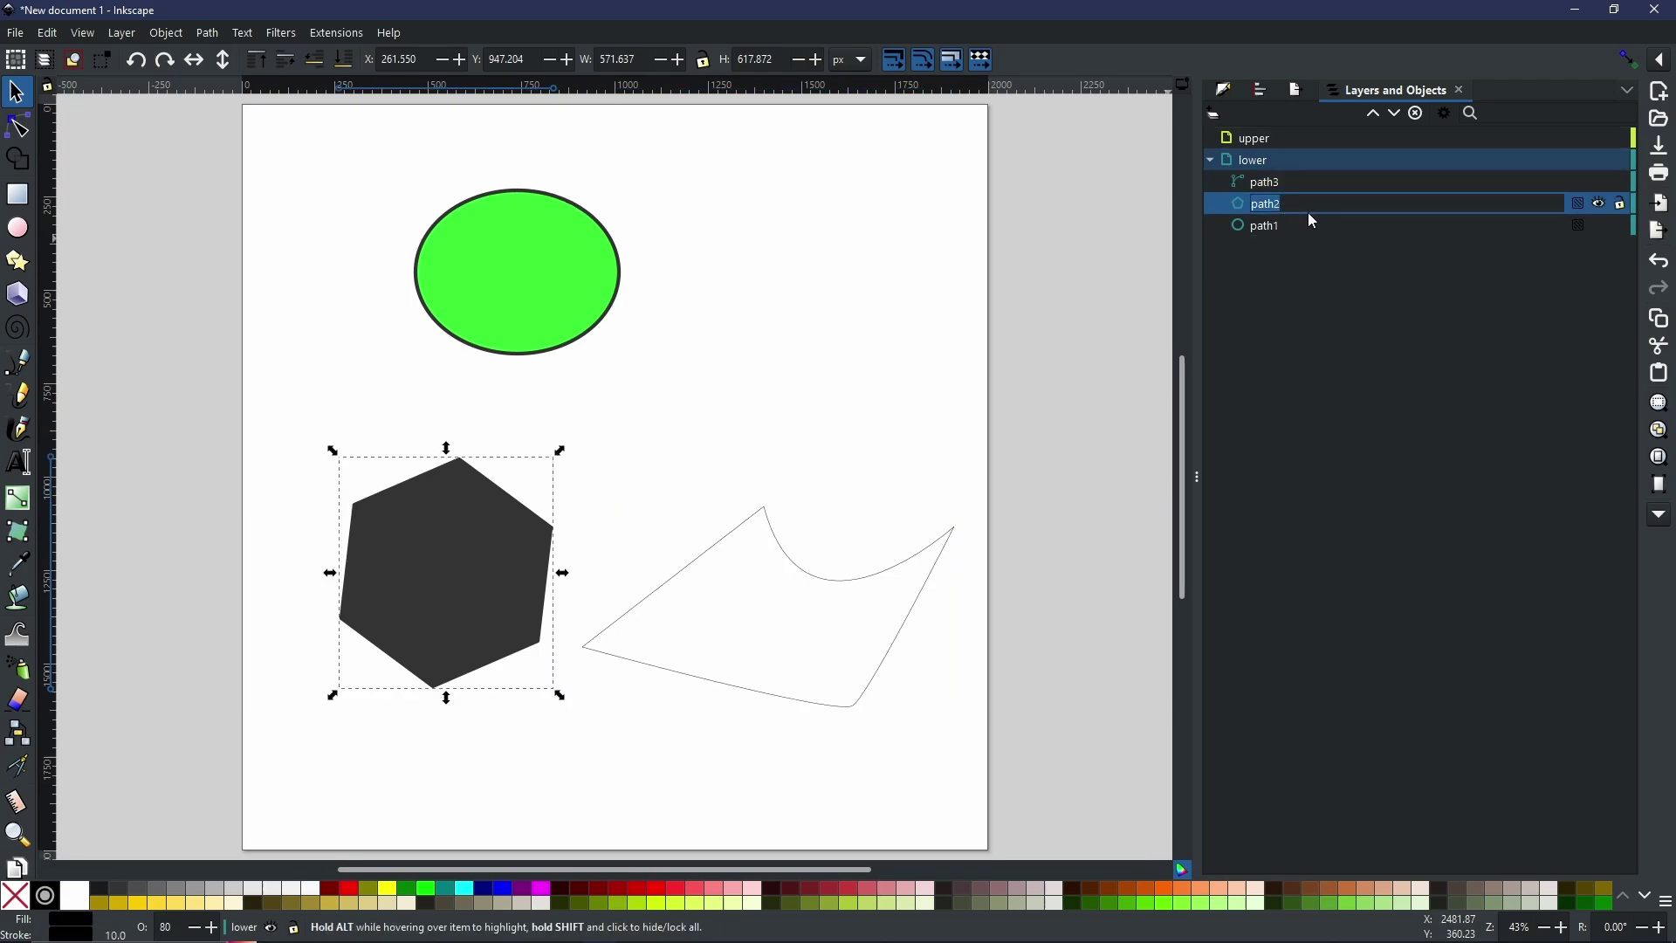
{"action": "type", "text": "whatever "}
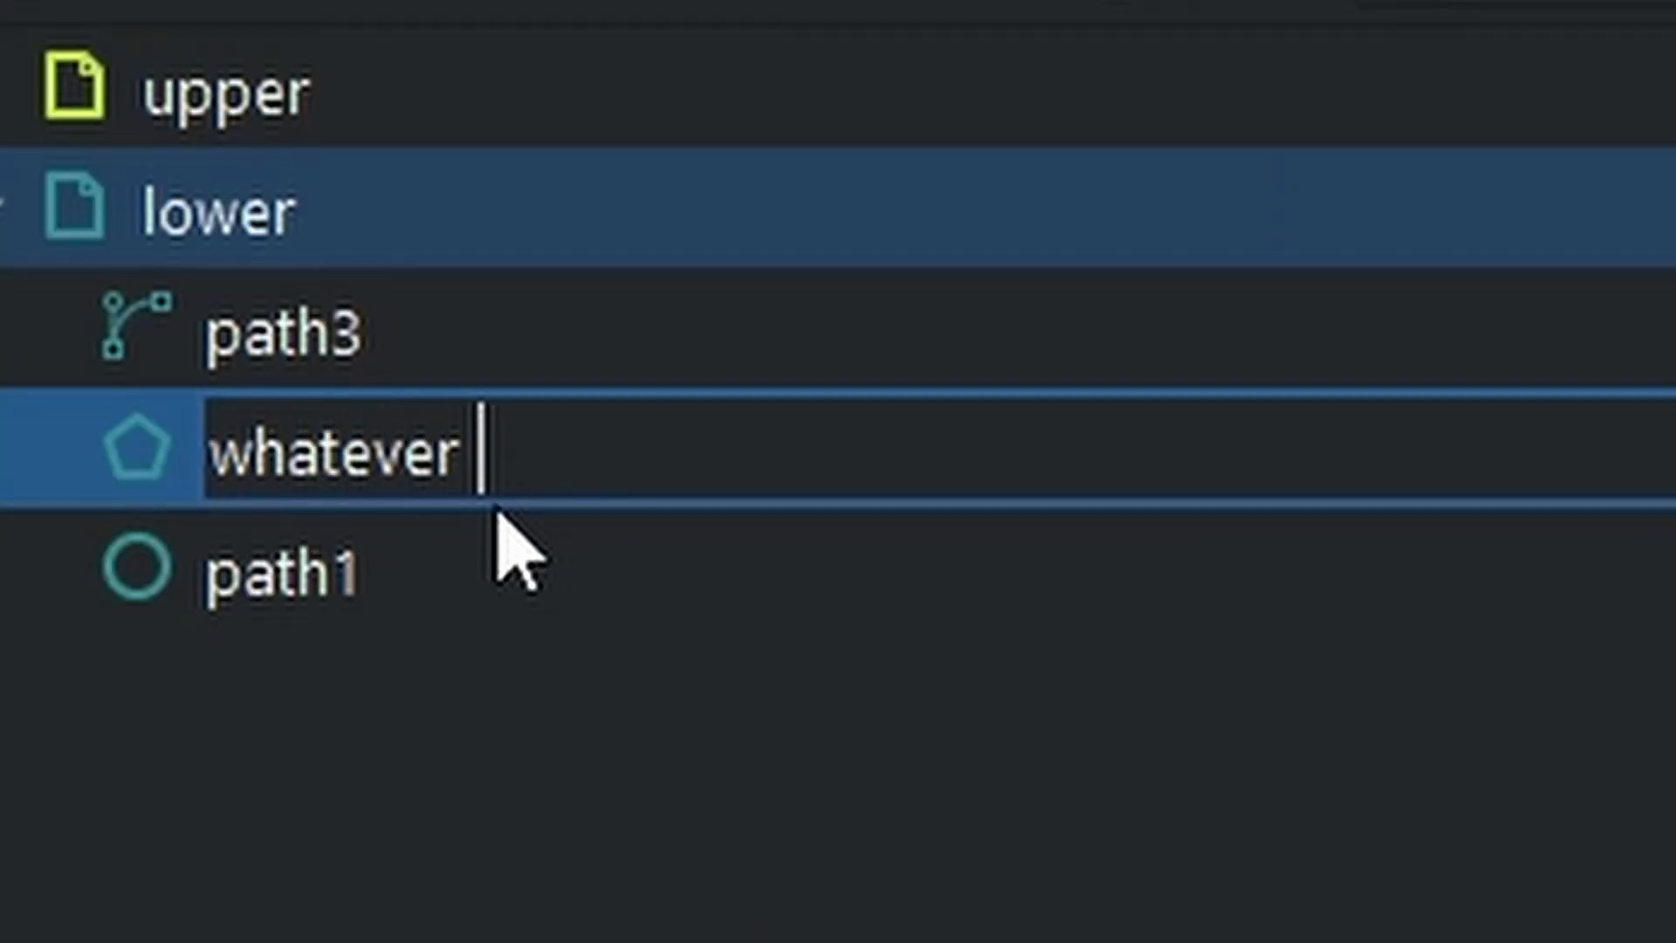
{"action": "type", "text": "i want"}
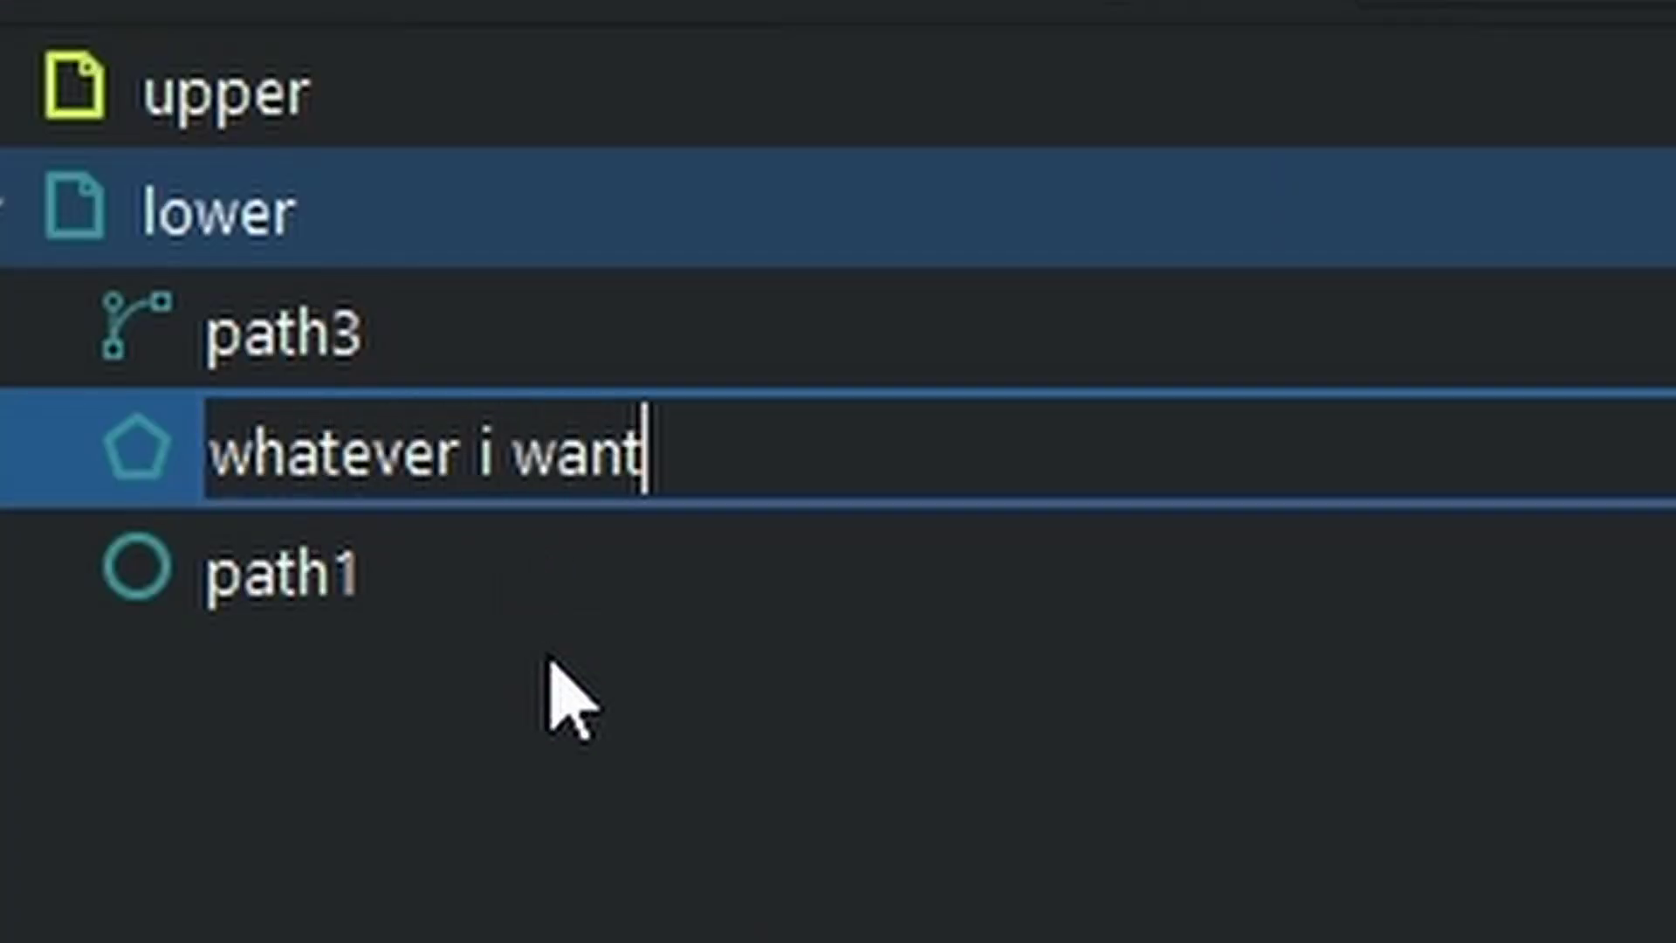
{"action": "key", "text": "Return"}
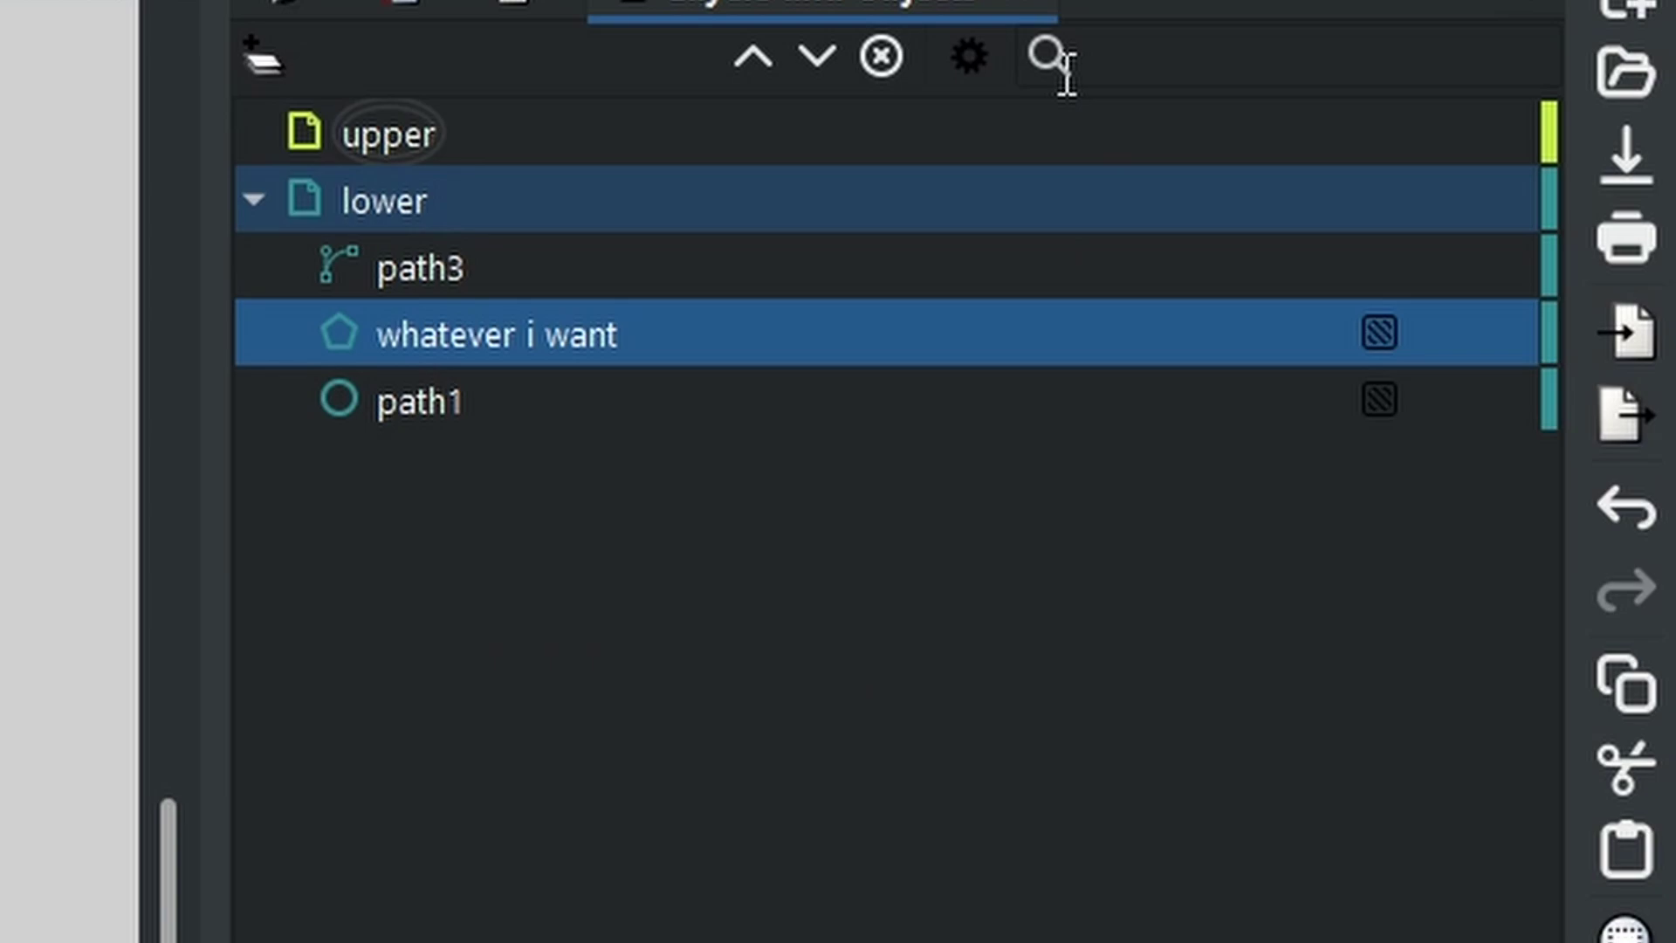
{"action": "left_click", "coordinate": [1104, 51]}
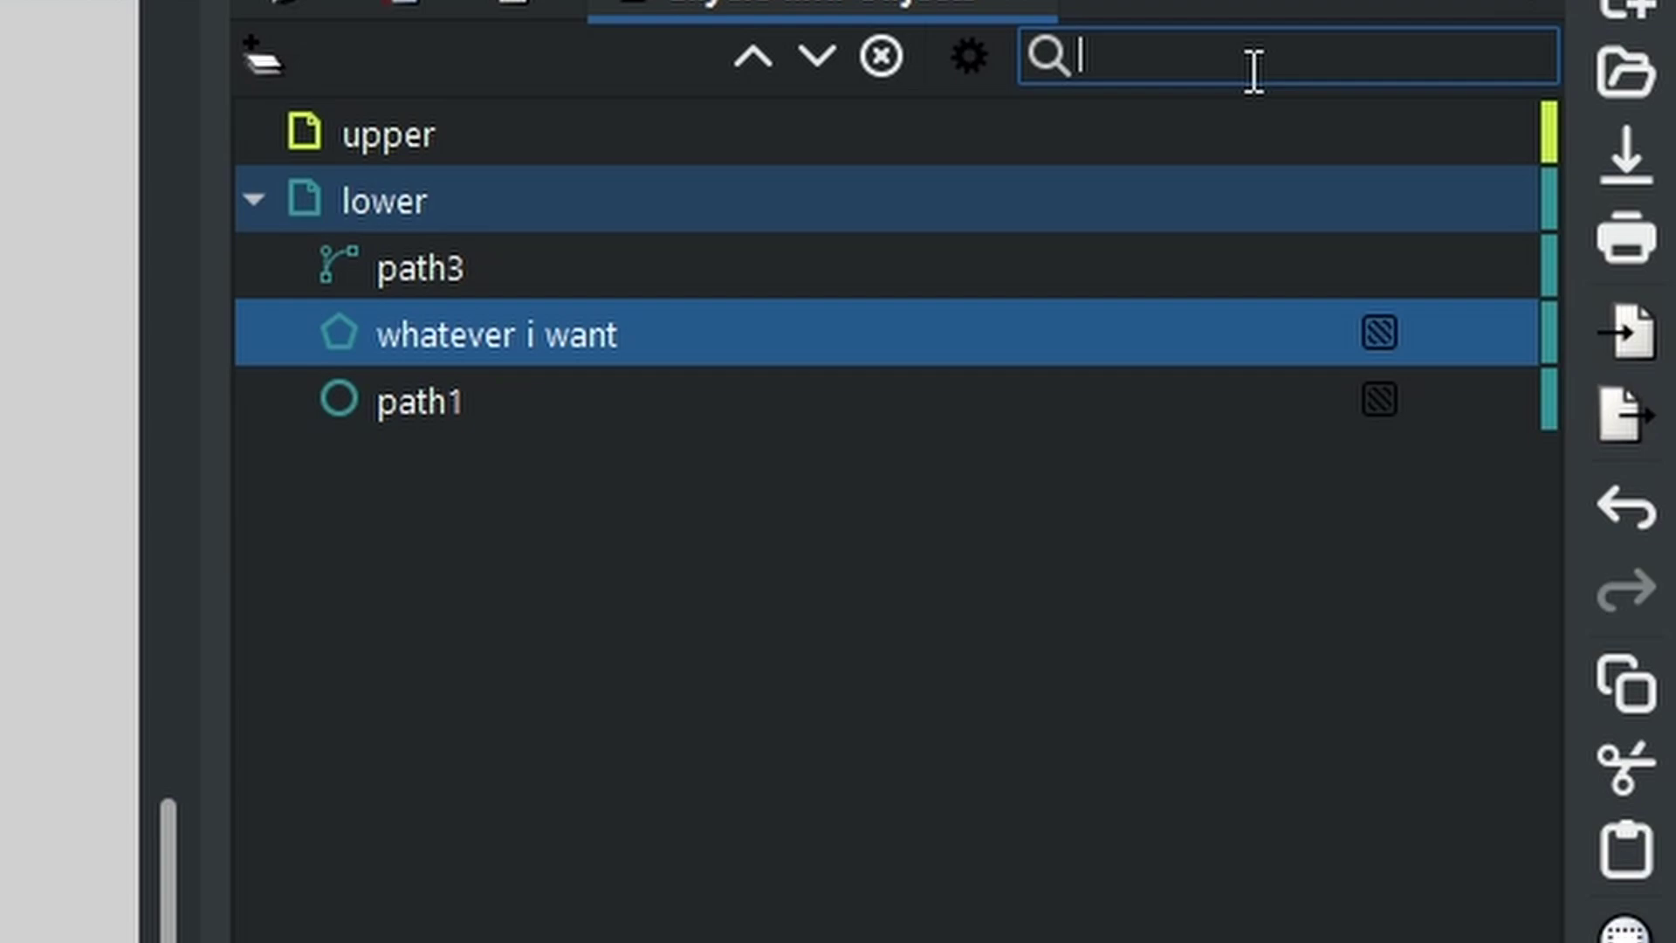
{"action": "left_click", "coordinate": [1082, 583]}
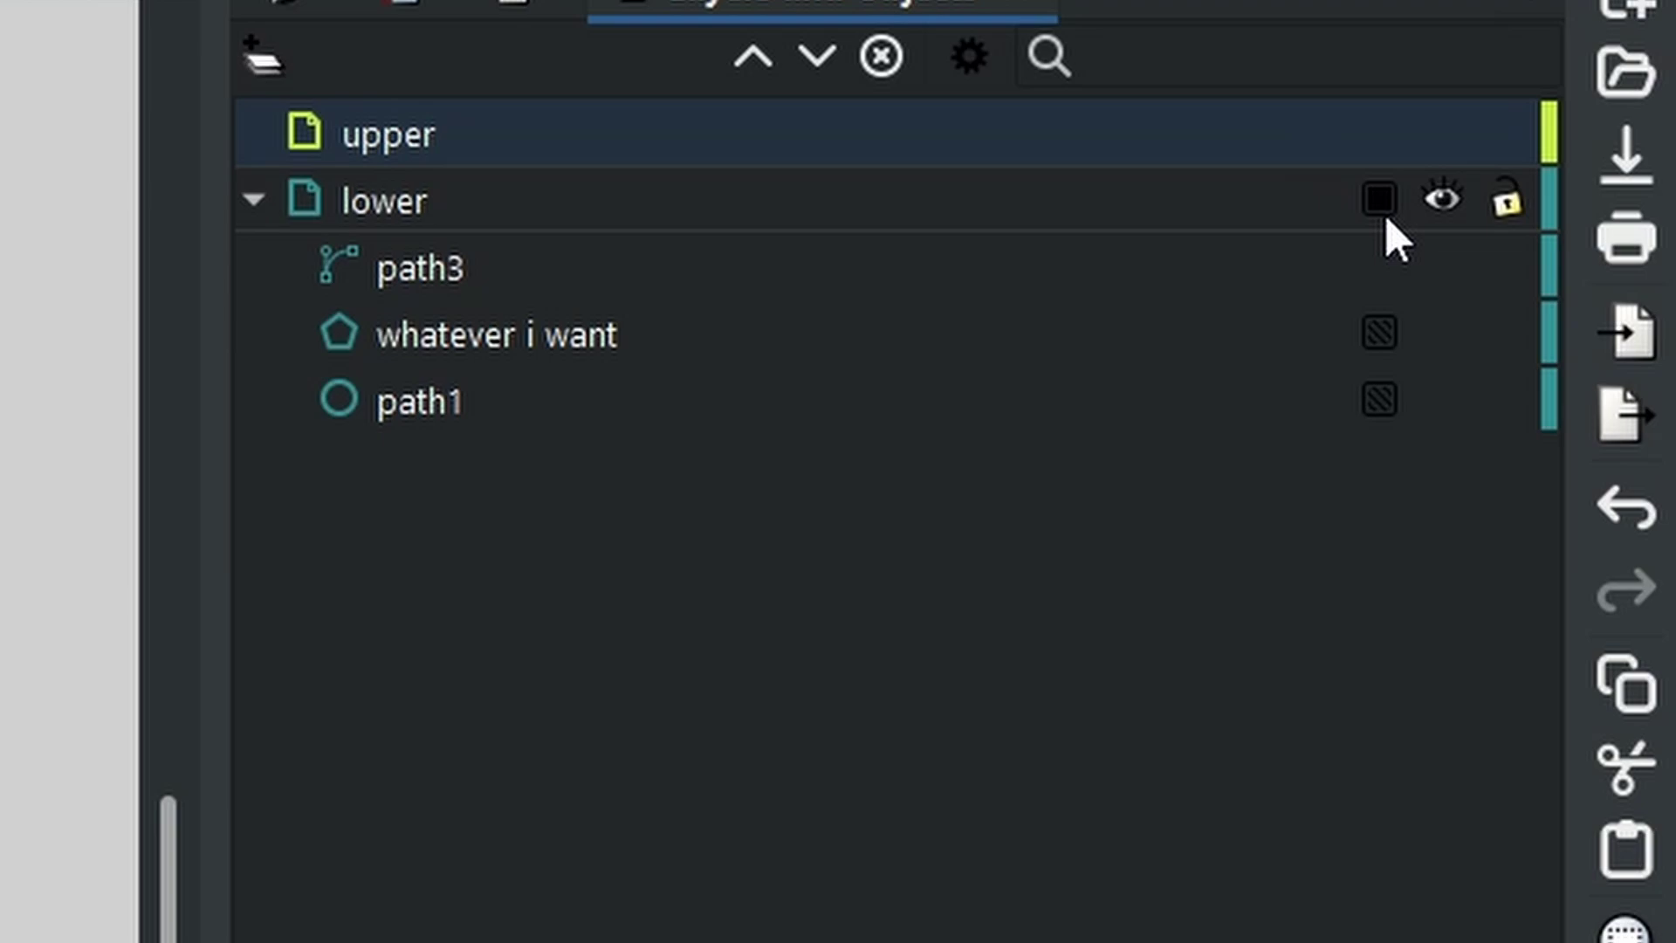
{"action": "mouse_move", "coordinate": [1386, 219]}
{"action": "left_click", "coordinate": [1378, 199]}
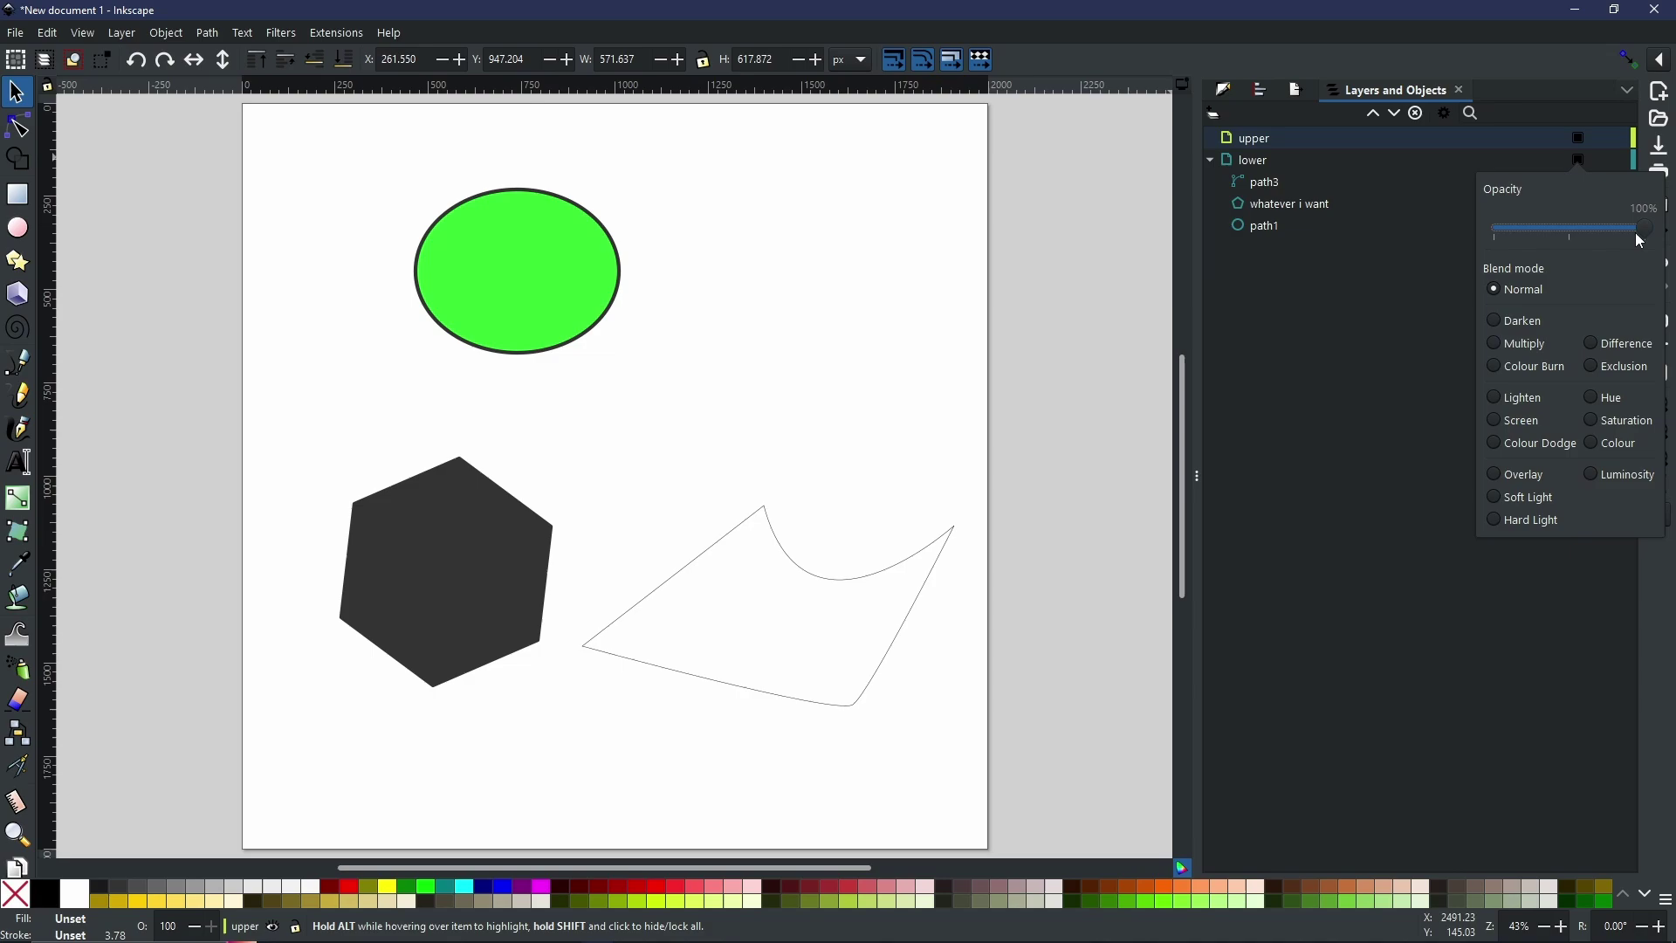
{"action": "left_click_drag", "start_coordinate": [1580, 409], "coordinate": [1370, 427]}
{"action": "left_click_drag", "start_coordinate": [1577, 234], "coordinate": [1645, 225]}
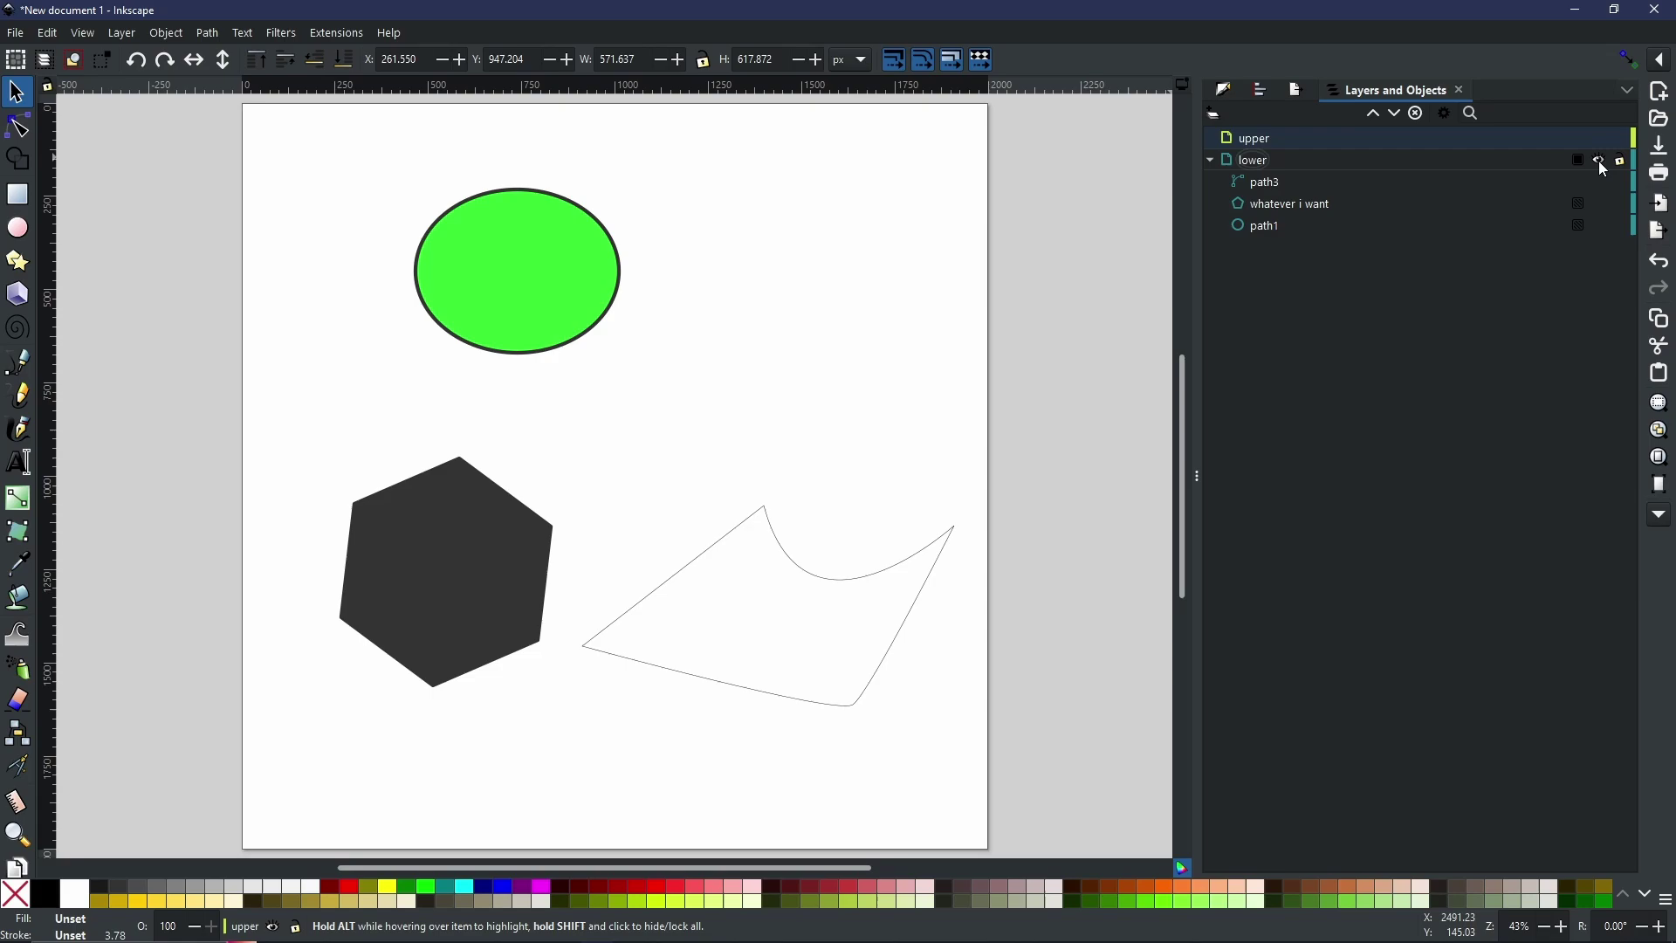
{"action": "left_click", "coordinate": [1599, 161]}
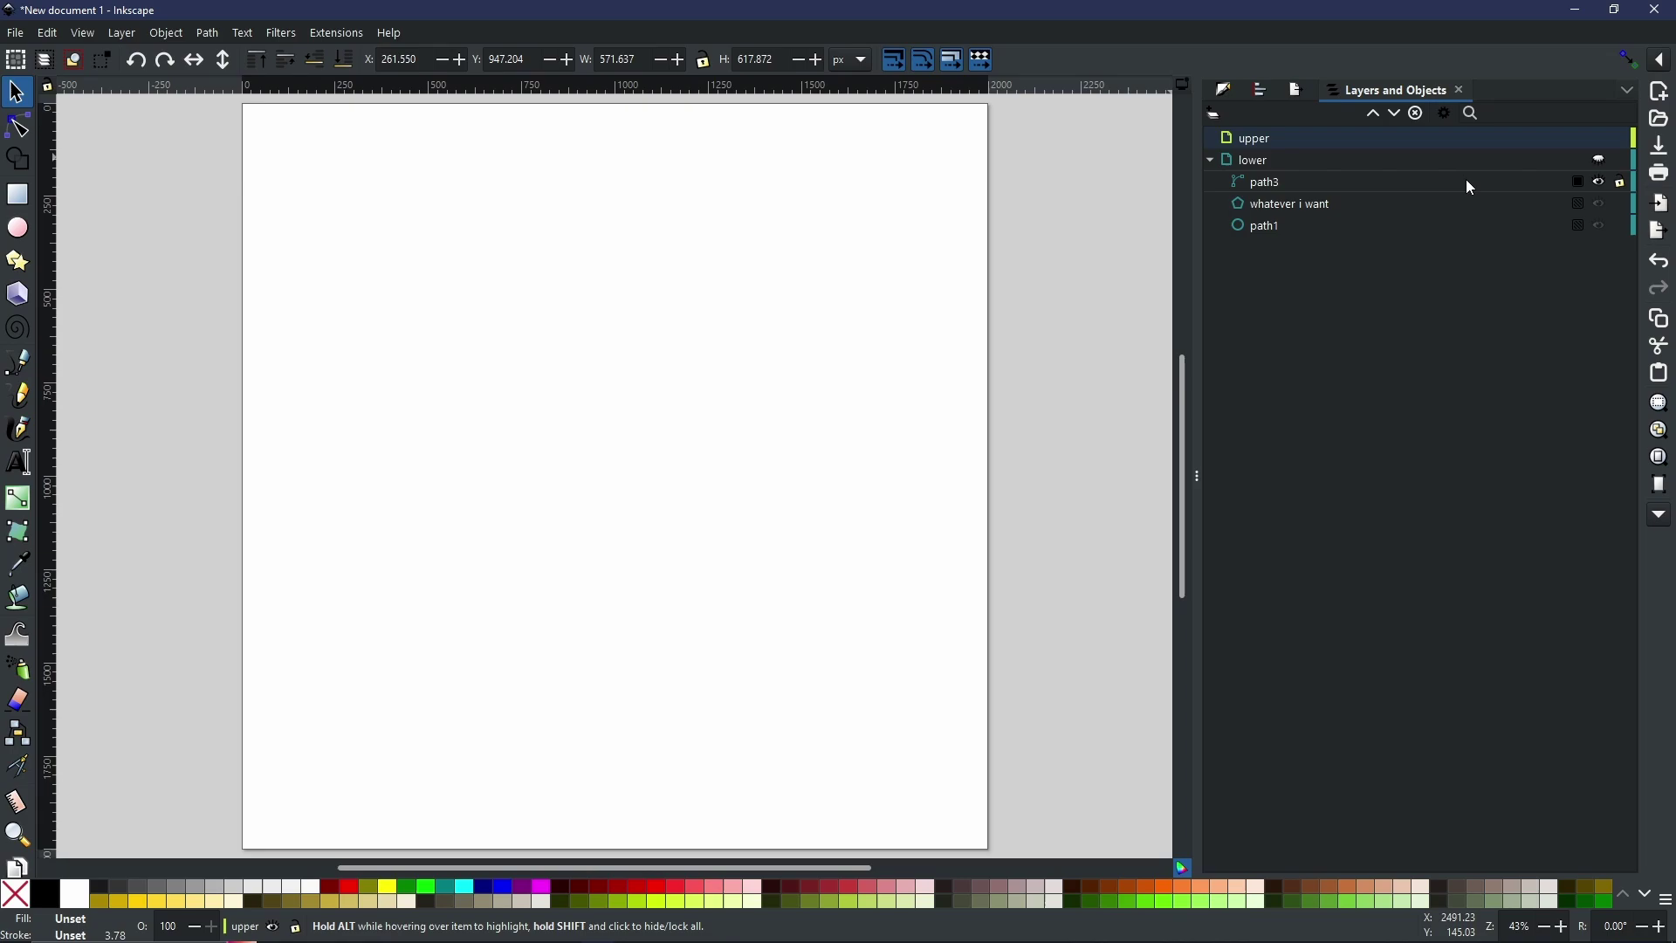
{"action": "left_click", "coordinate": [1595, 163]}
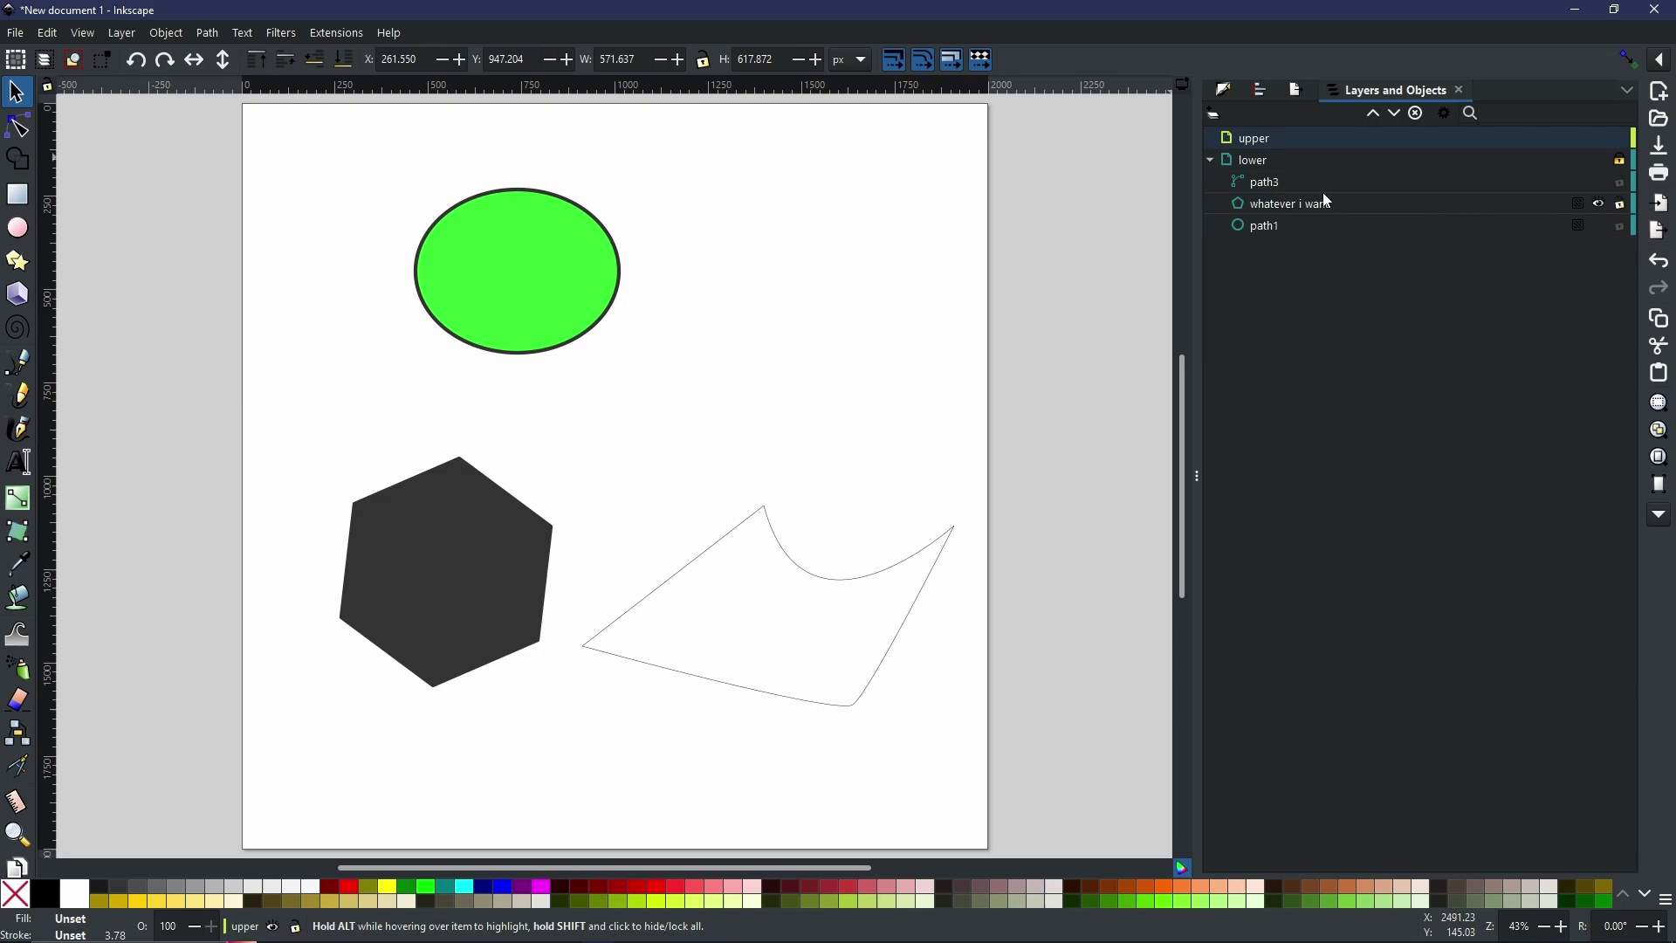
{"action": "left_click", "coordinate": [1232, 163]}
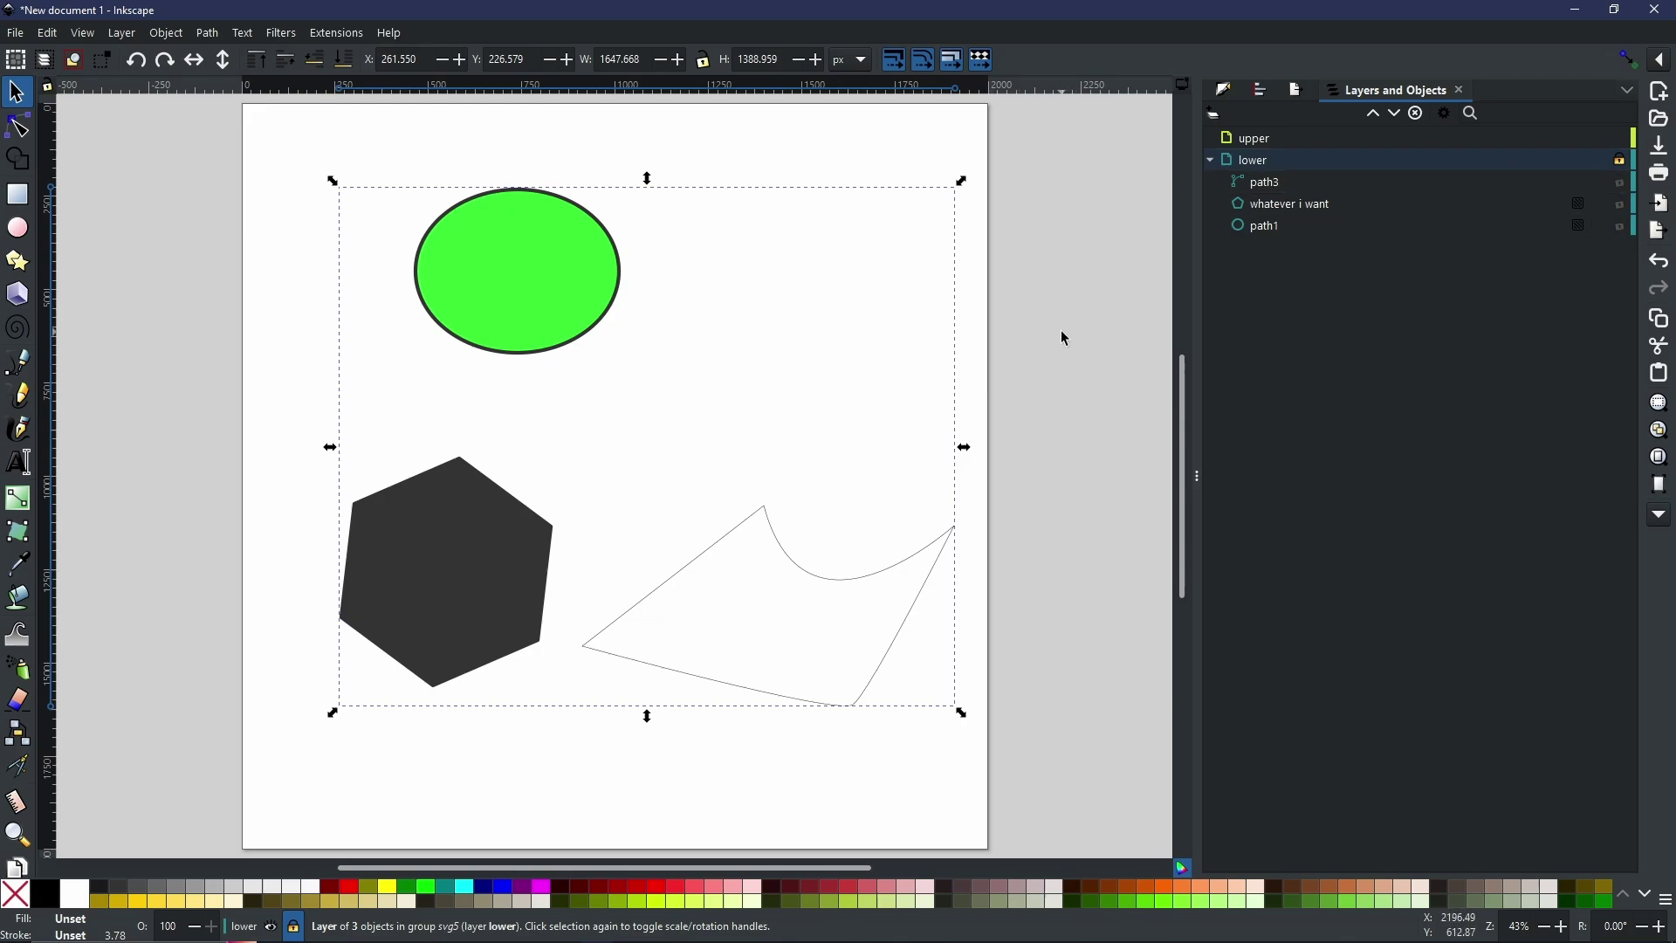
{"action": "left_click", "coordinate": [616, 344]}
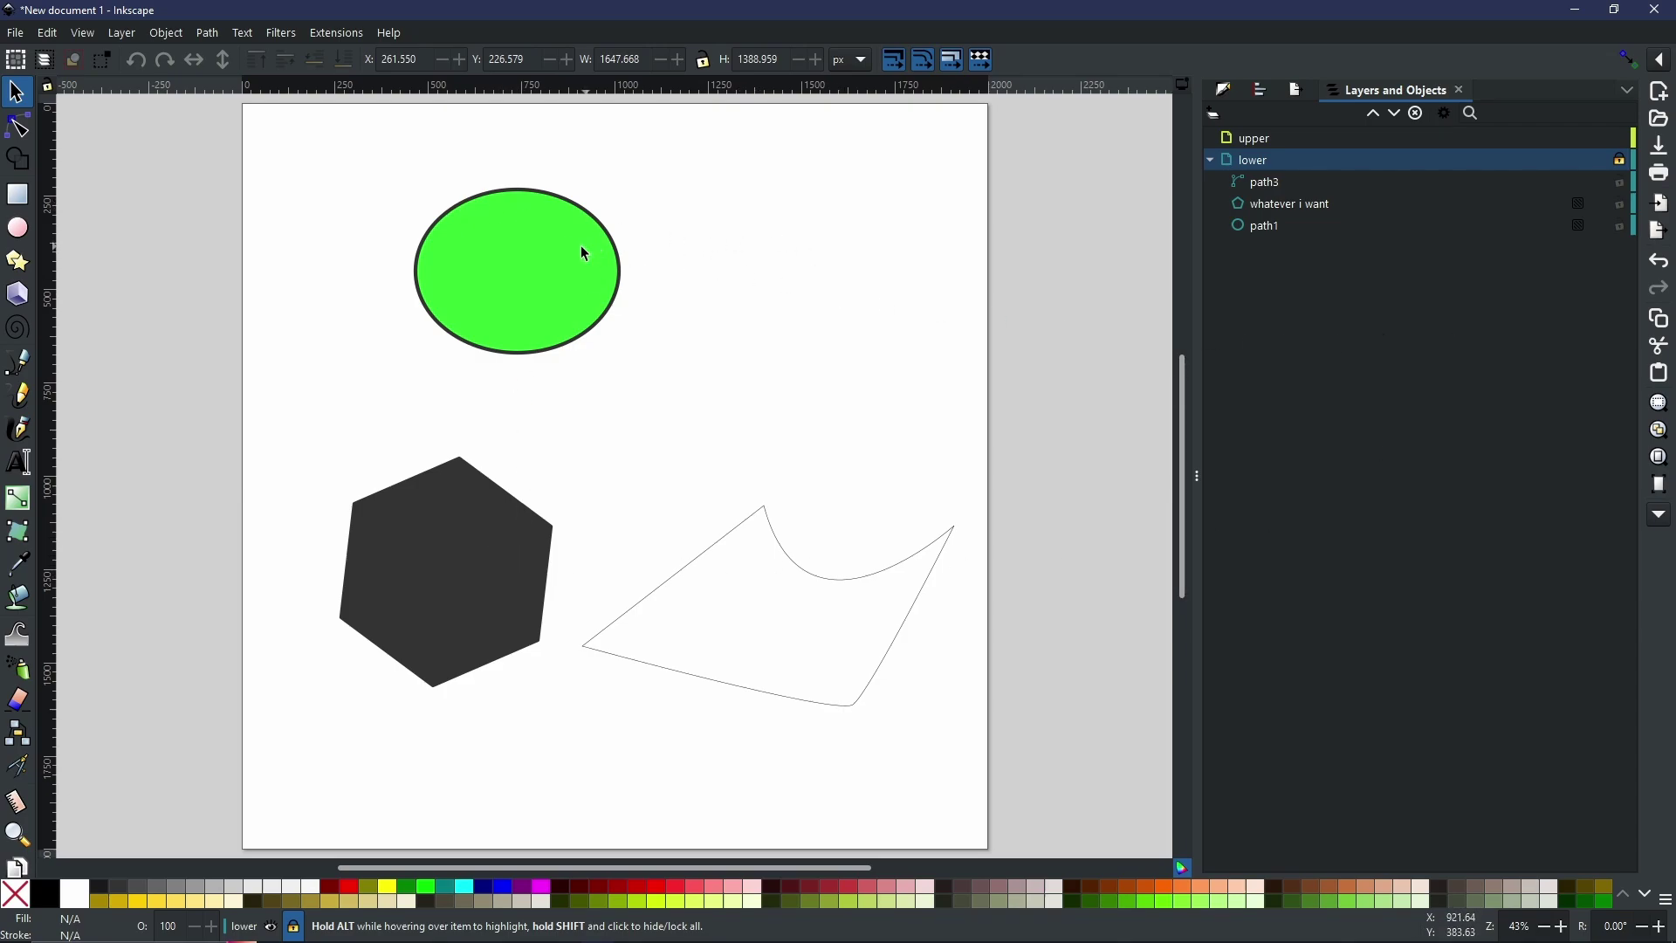
Rubber-band select the green ellipse.
{"action": "left_click_drag", "start_coordinate": [372, 189], "coordinate": [639, 415]}
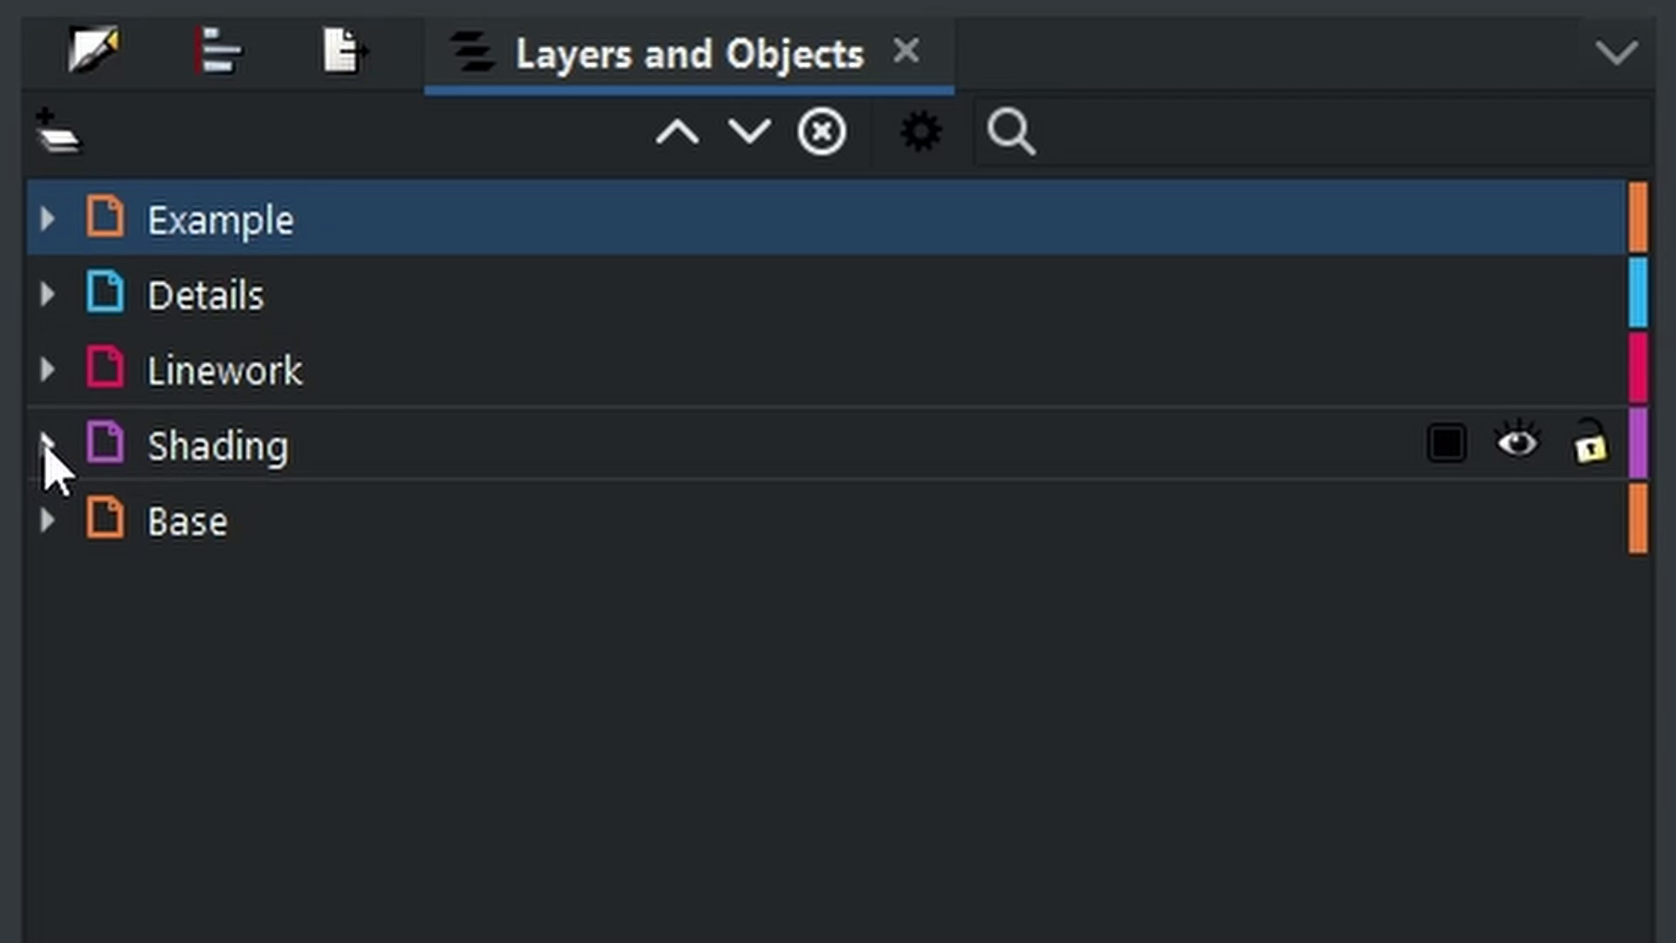
Expand the Shading layer and select its path2.
{"action": "left_click", "coordinate": [46, 446]}
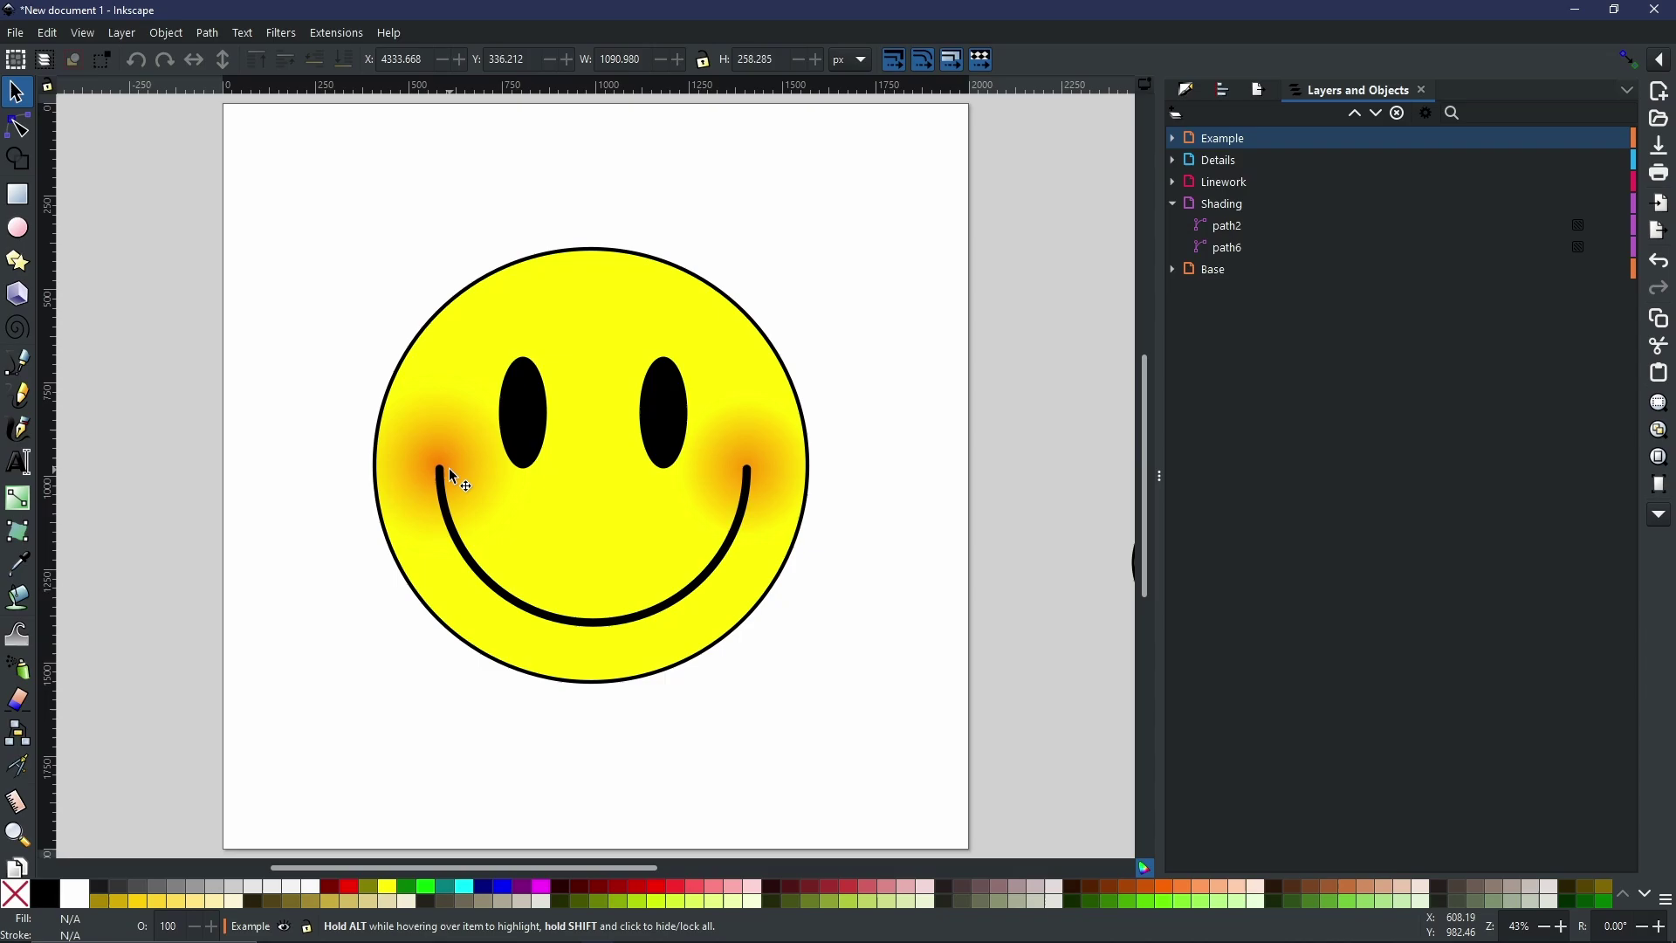
{"action": "left_click", "coordinate": [1232, 229]}
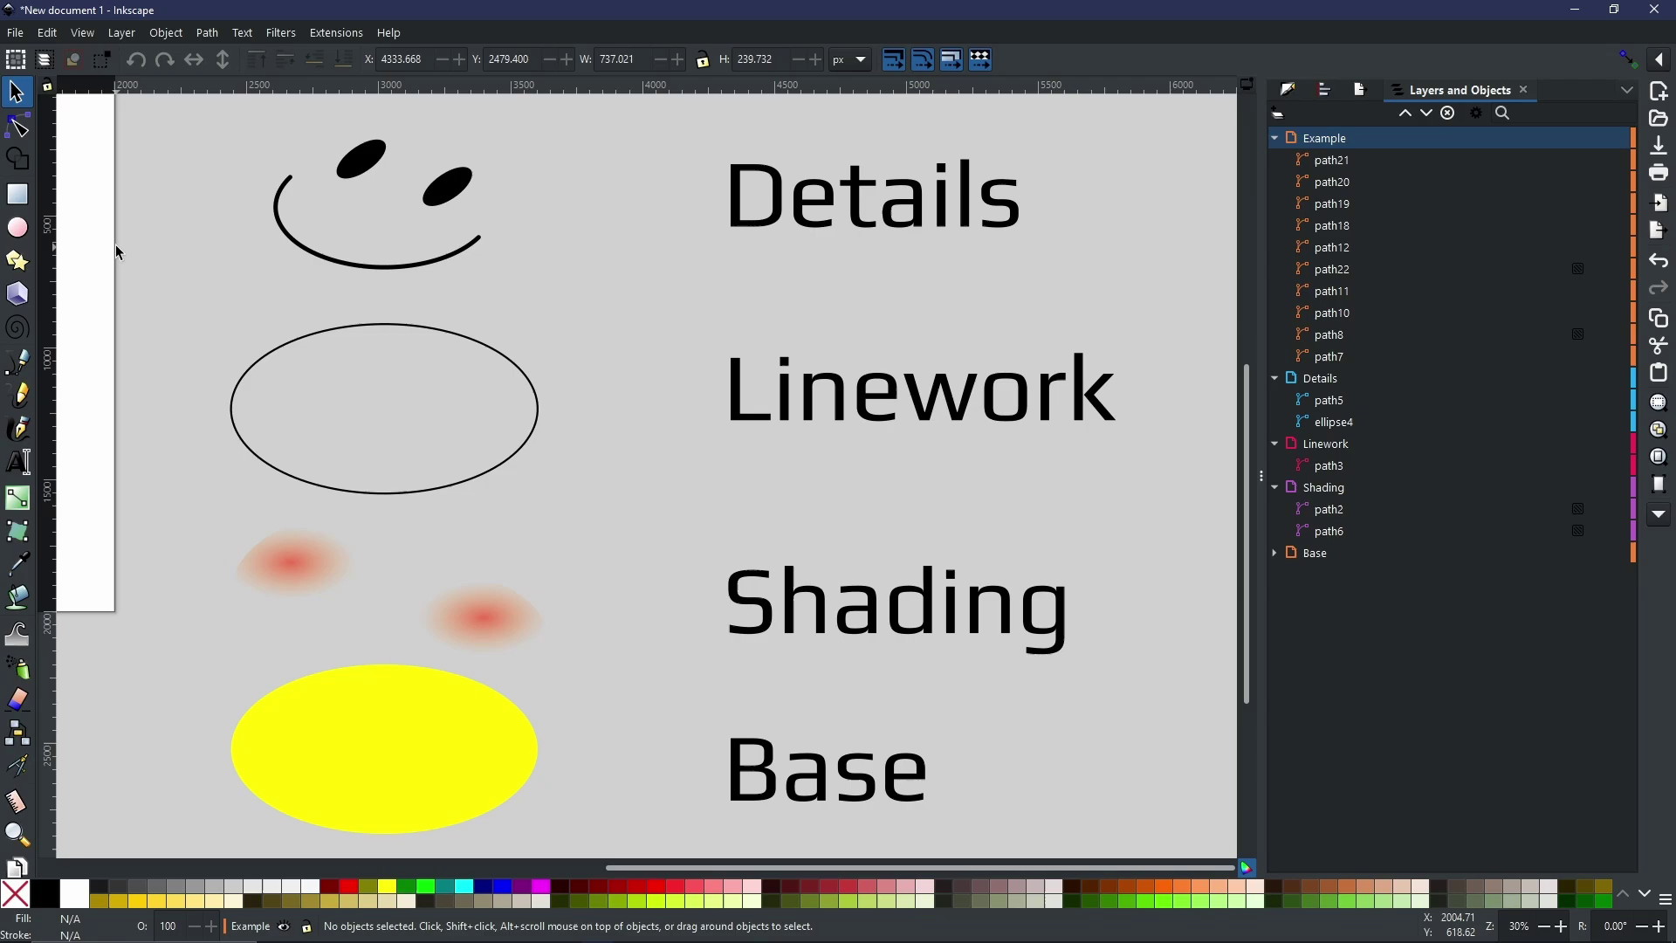
Select the eyes and smile together and move them onto the outline ellipse.
{"action": "left_click_drag", "start_coordinate": [211, 273], "coordinate": [513, 357]}
{"action": "scroll", "coordinate": [775, 349], "scroll_direction": "up", "scroll_amount": 1}
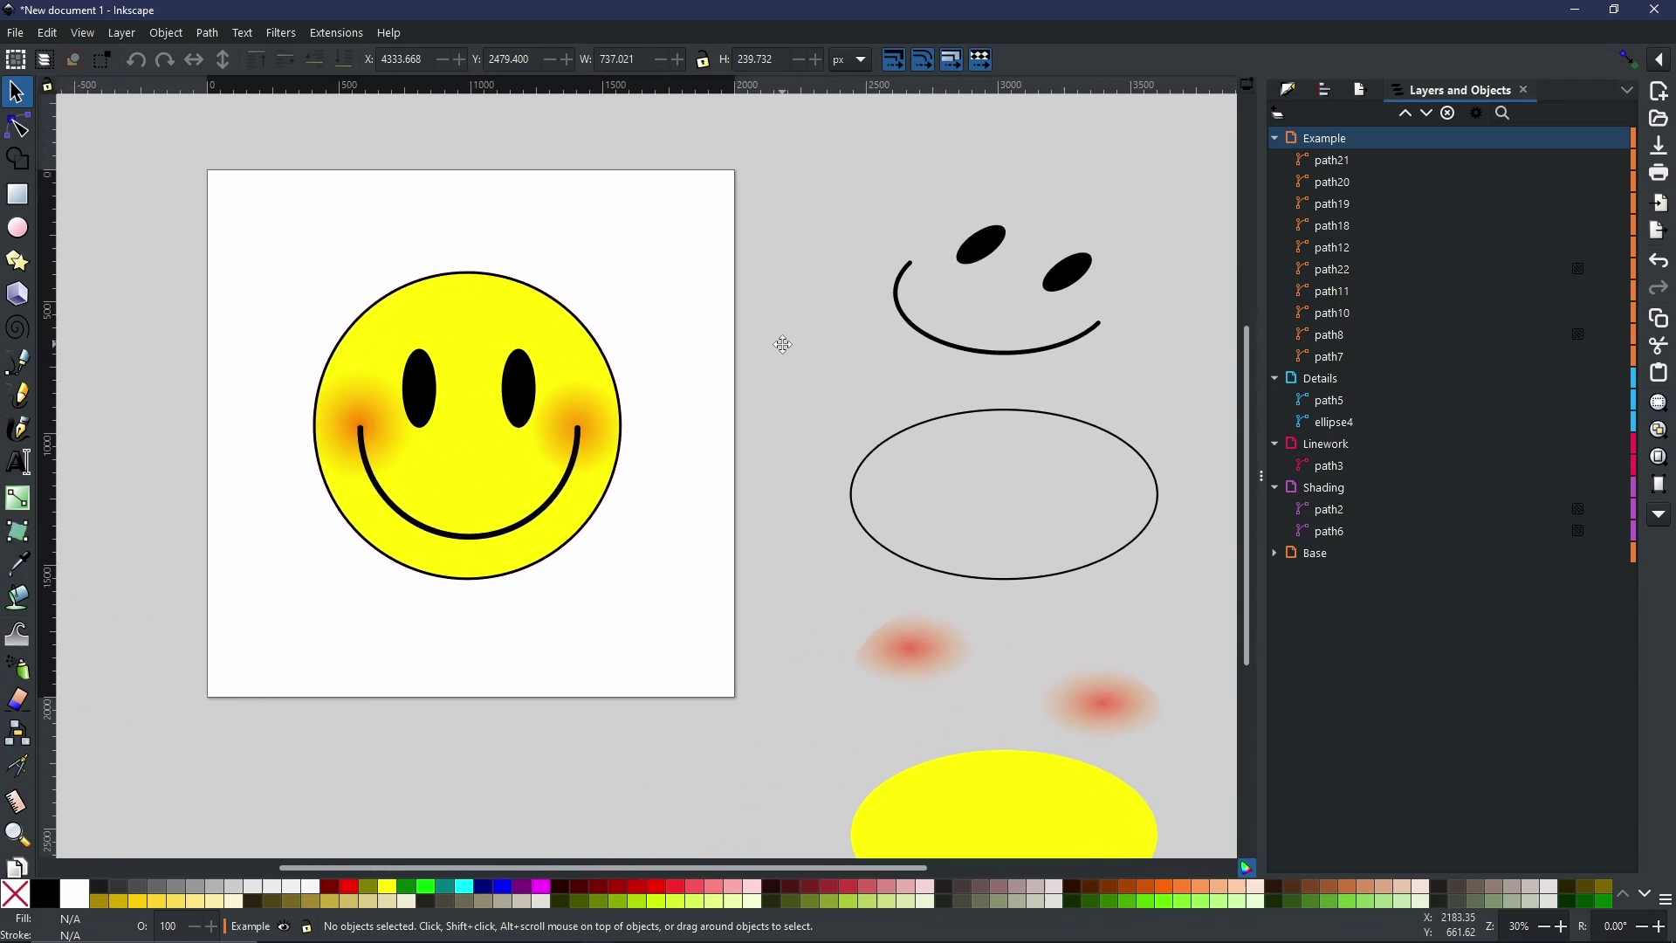
{"action": "scroll", "coordinate": [797, 393], "scroll_direction": "down", "scroll_amount": 1}
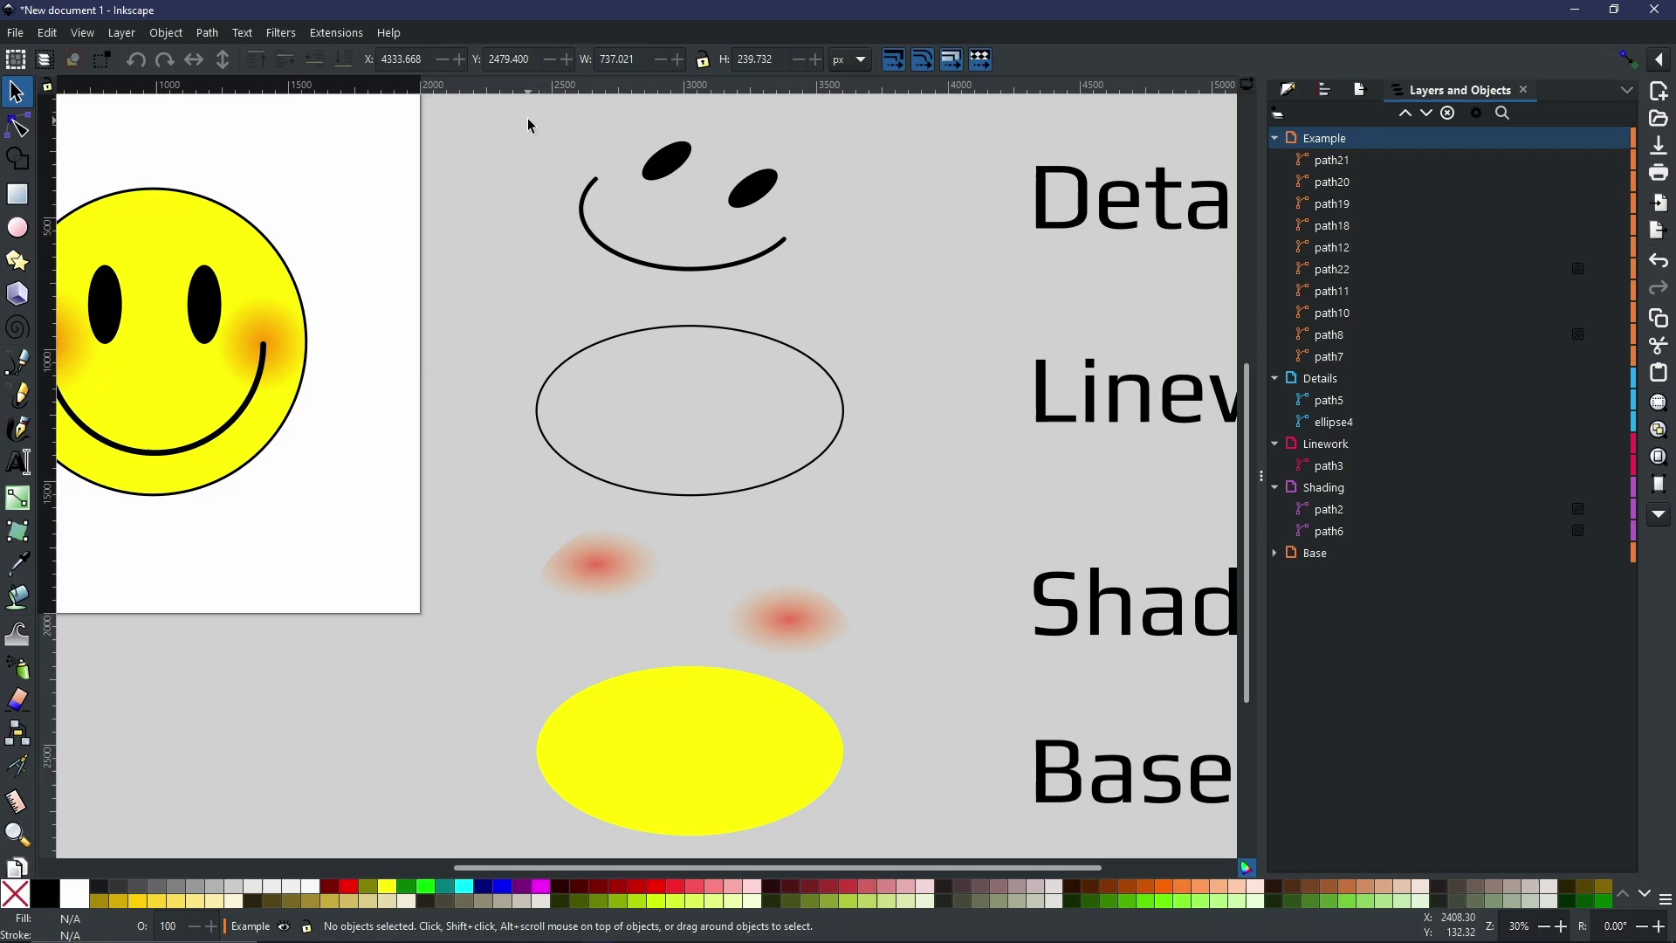
{"action": "left_click_drag", "start_coordinate": [519, 111], "coordinate": [943, 326]}
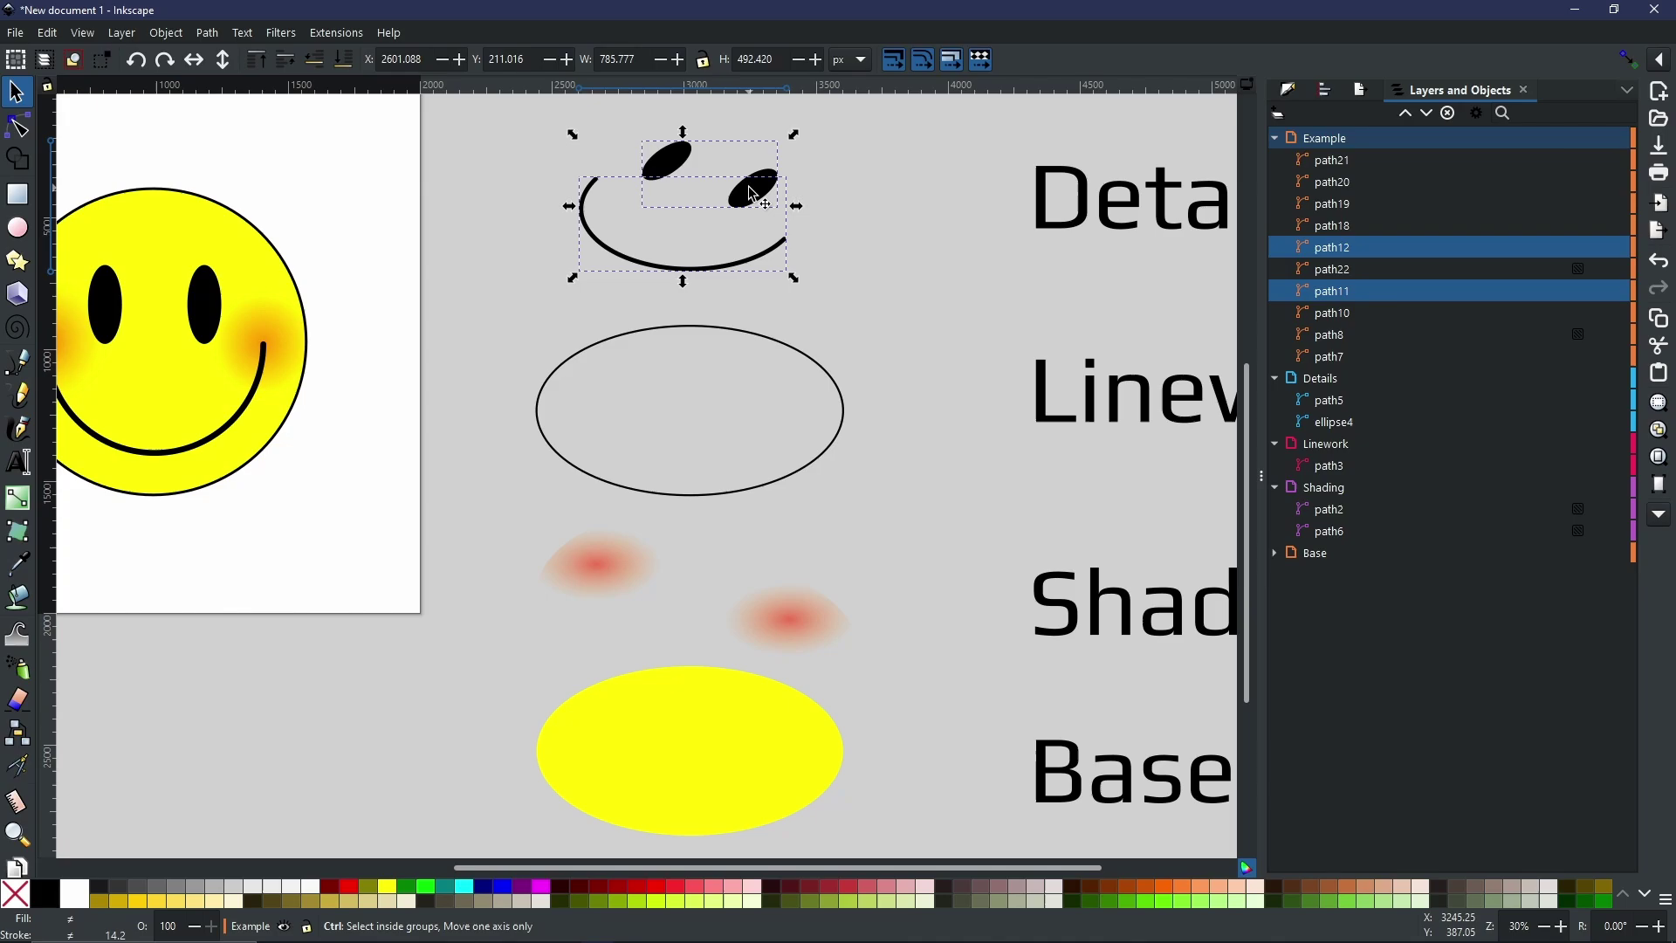
{"action": "left_click_drag", "start_coordinate": [764, 212], "coordinate": [788, 394]}
Add the outline and blush spots, then drag the whole stack onto the yellow base.
{"action": "left_click_drag", "start_coordinate": [424, 276], "coordinate": [986, 541]}
{"action": "left_click_drag", "start_coordinate": [794, 412], "coordinate": [801, 578]}
{"action": "left_click", "coordinate": [790, 616], "text": "shift"}
{"action": "left_click_drag", "start_coordinate": [462, 402], "coordinate": [1041, 789]}
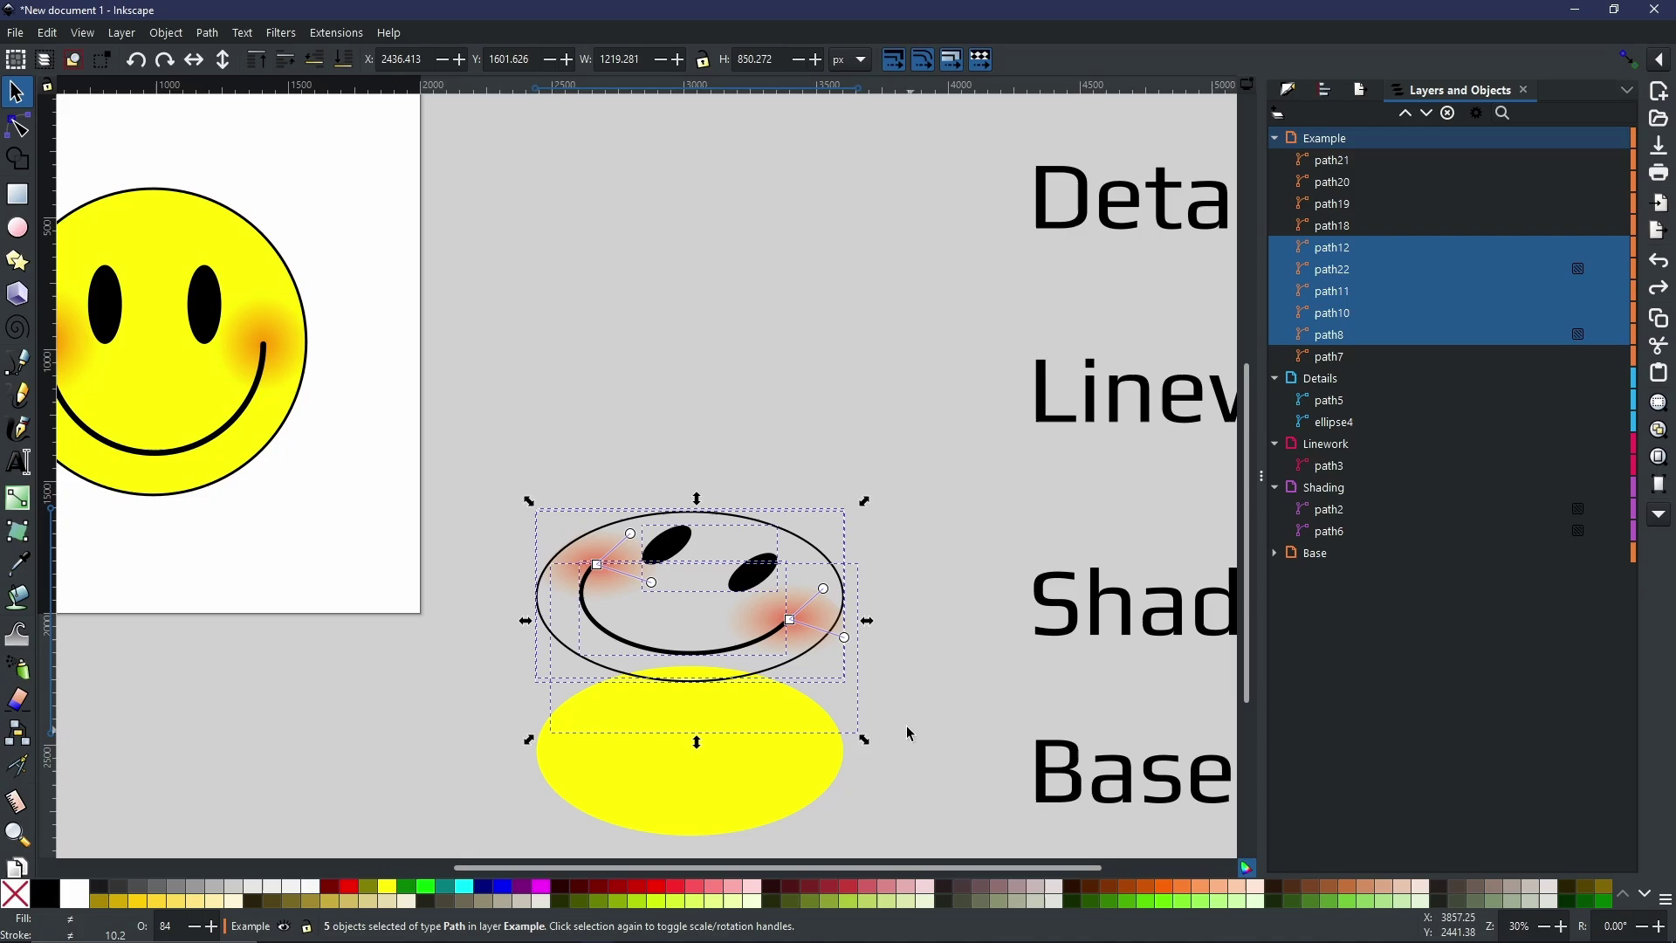
{"action": "left_click_drag", "start_coordinate": [807, 672], "coordinate": [808, 829]}
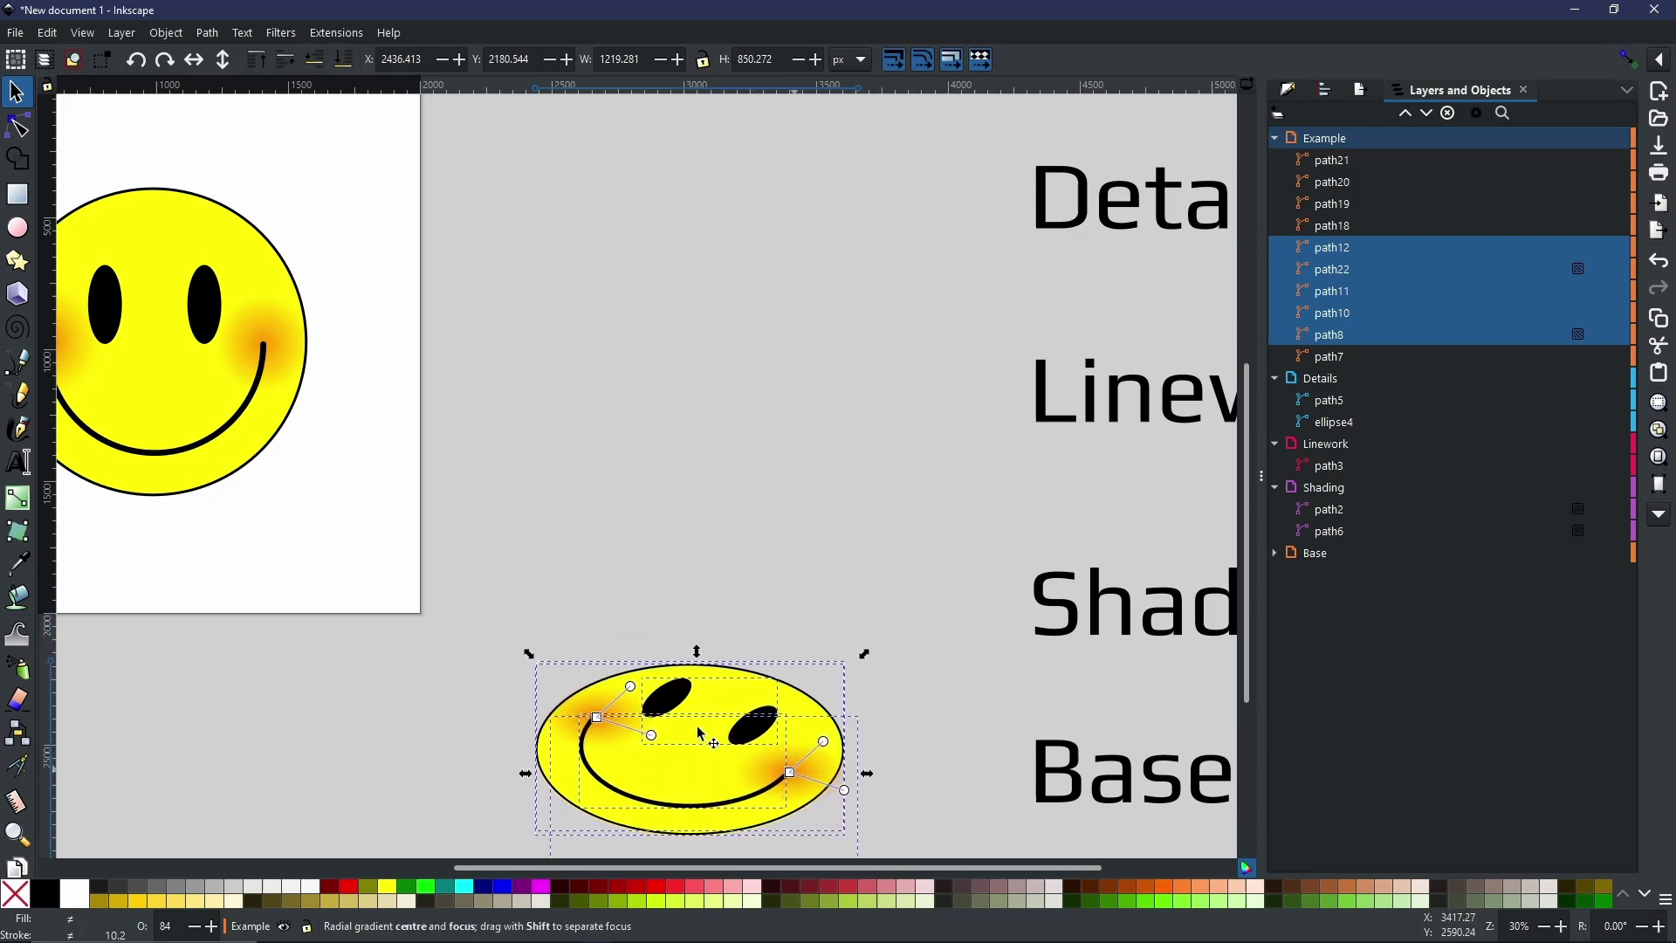
Deselect the assembled smiley face and bring the four layer labels into view.
{"action": "left_click", "coordinate": [859, 611]}
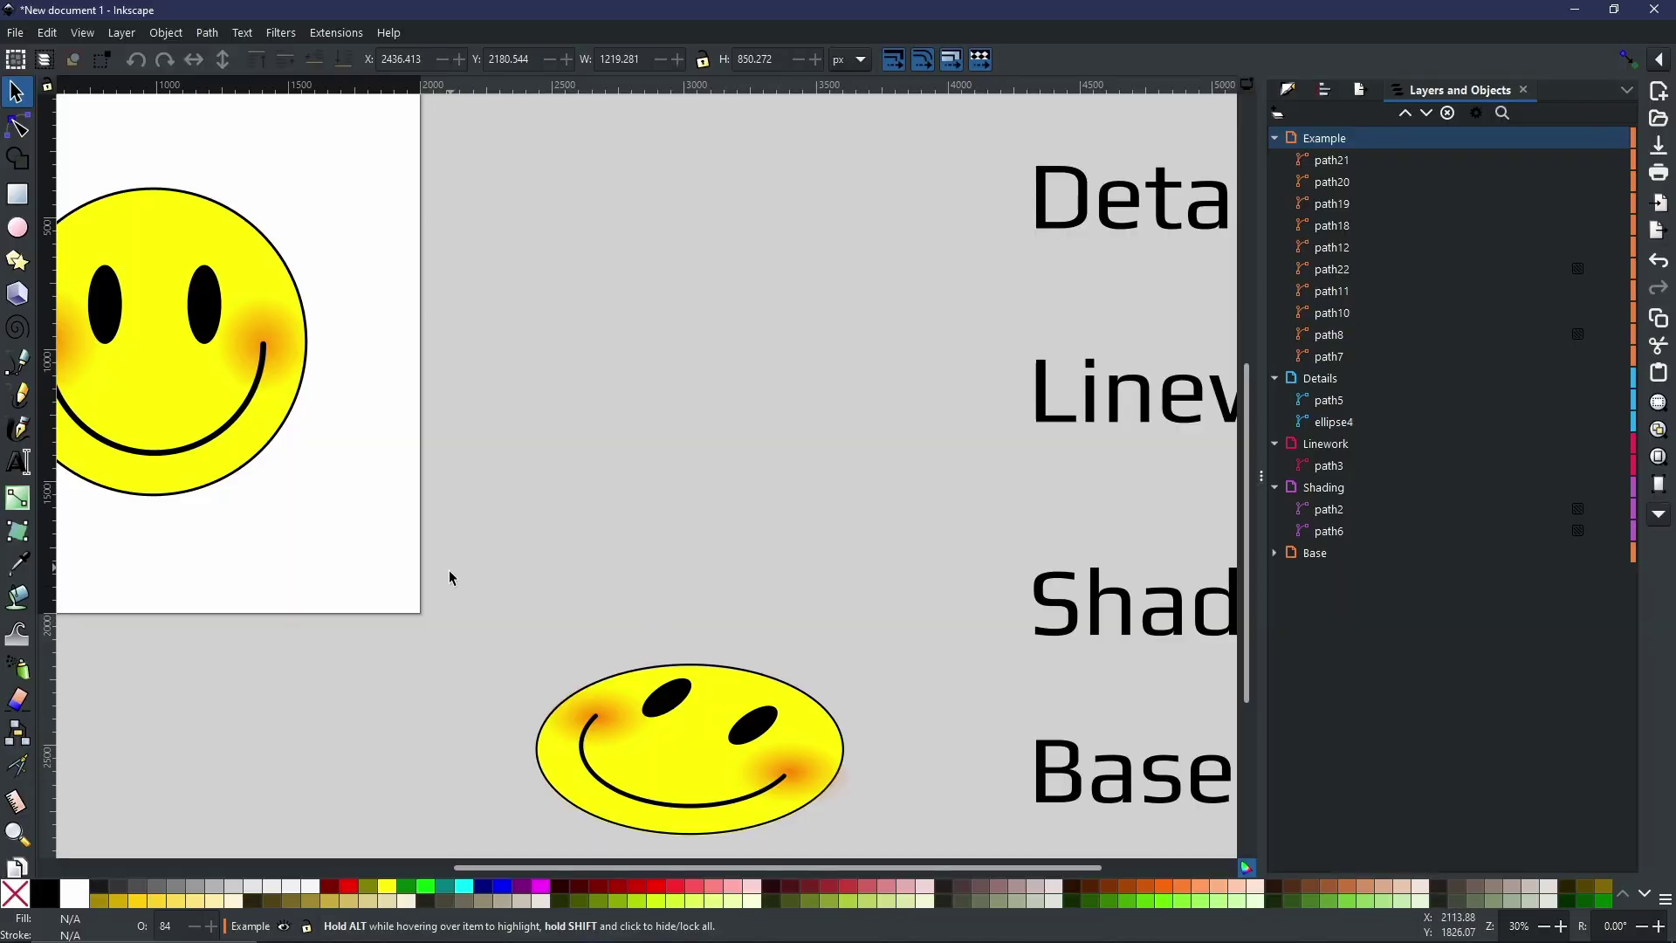
{"action": "scroll", "coordinate": [449, 573], "scroll_direction": "down", "scroll_amount": 2}
{"action": "scroll", "coordinate": [935, 689], "scroll_direction": "down", "scroll_amount": 5}
{"action": "left_click_drag", "start_coordinate": [502, 271], "coordinate": [1010, 617]}
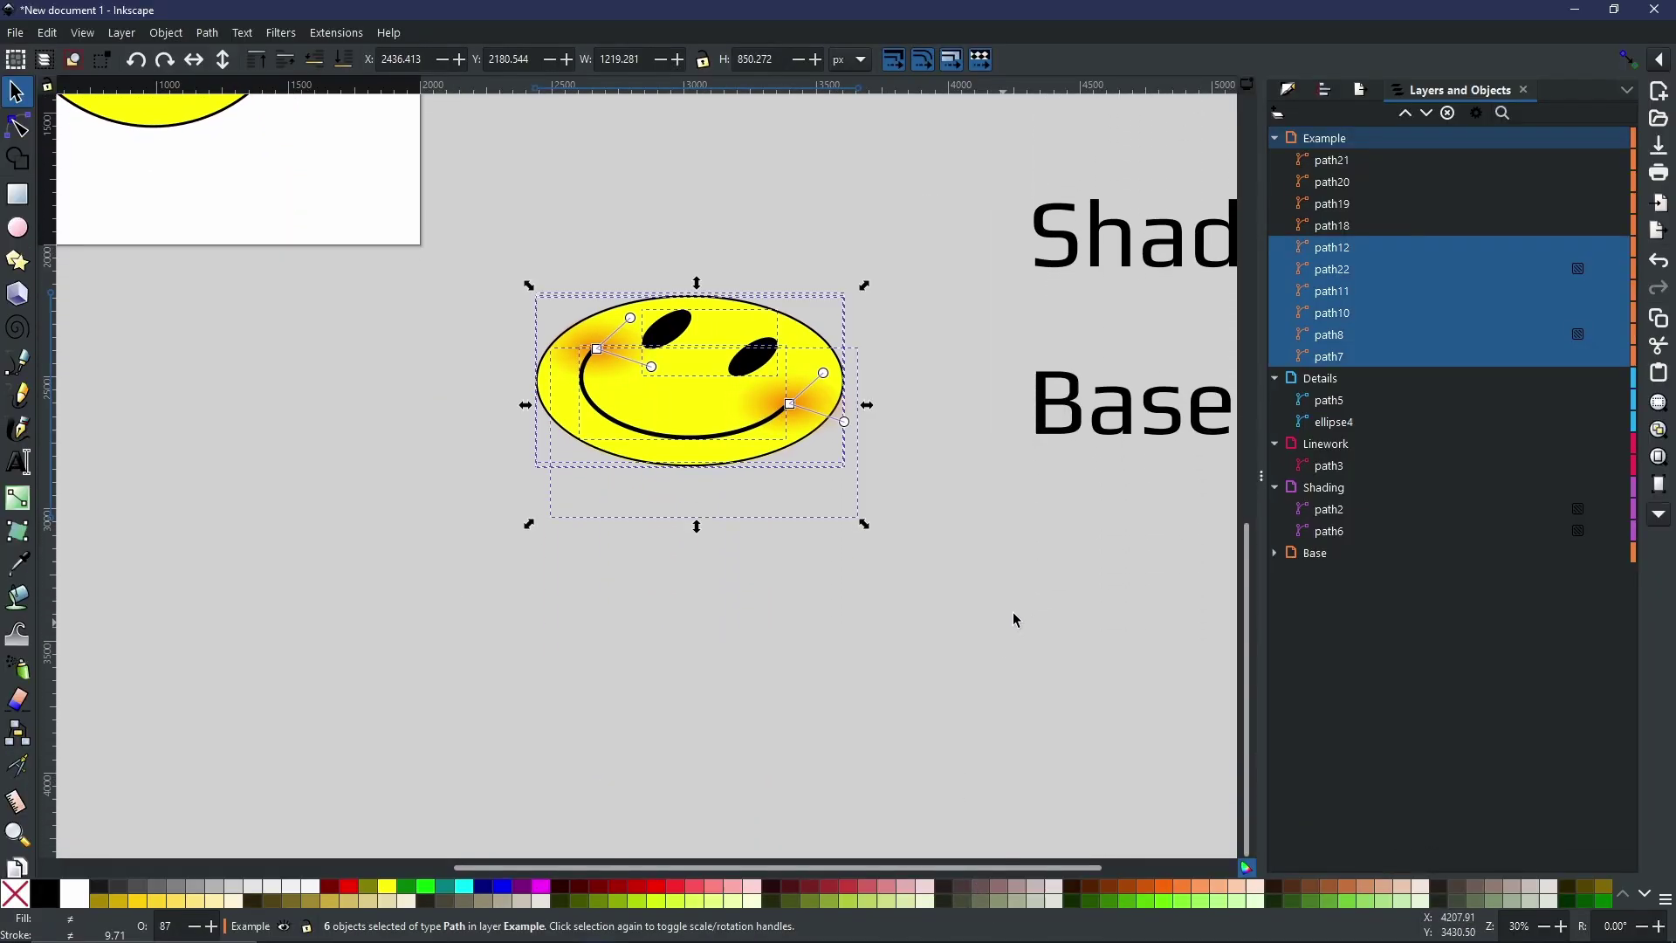
{"action": "scroll", "coordinate": [1225, 536], "scroll_direction": "down", "scroll_amount": 1}
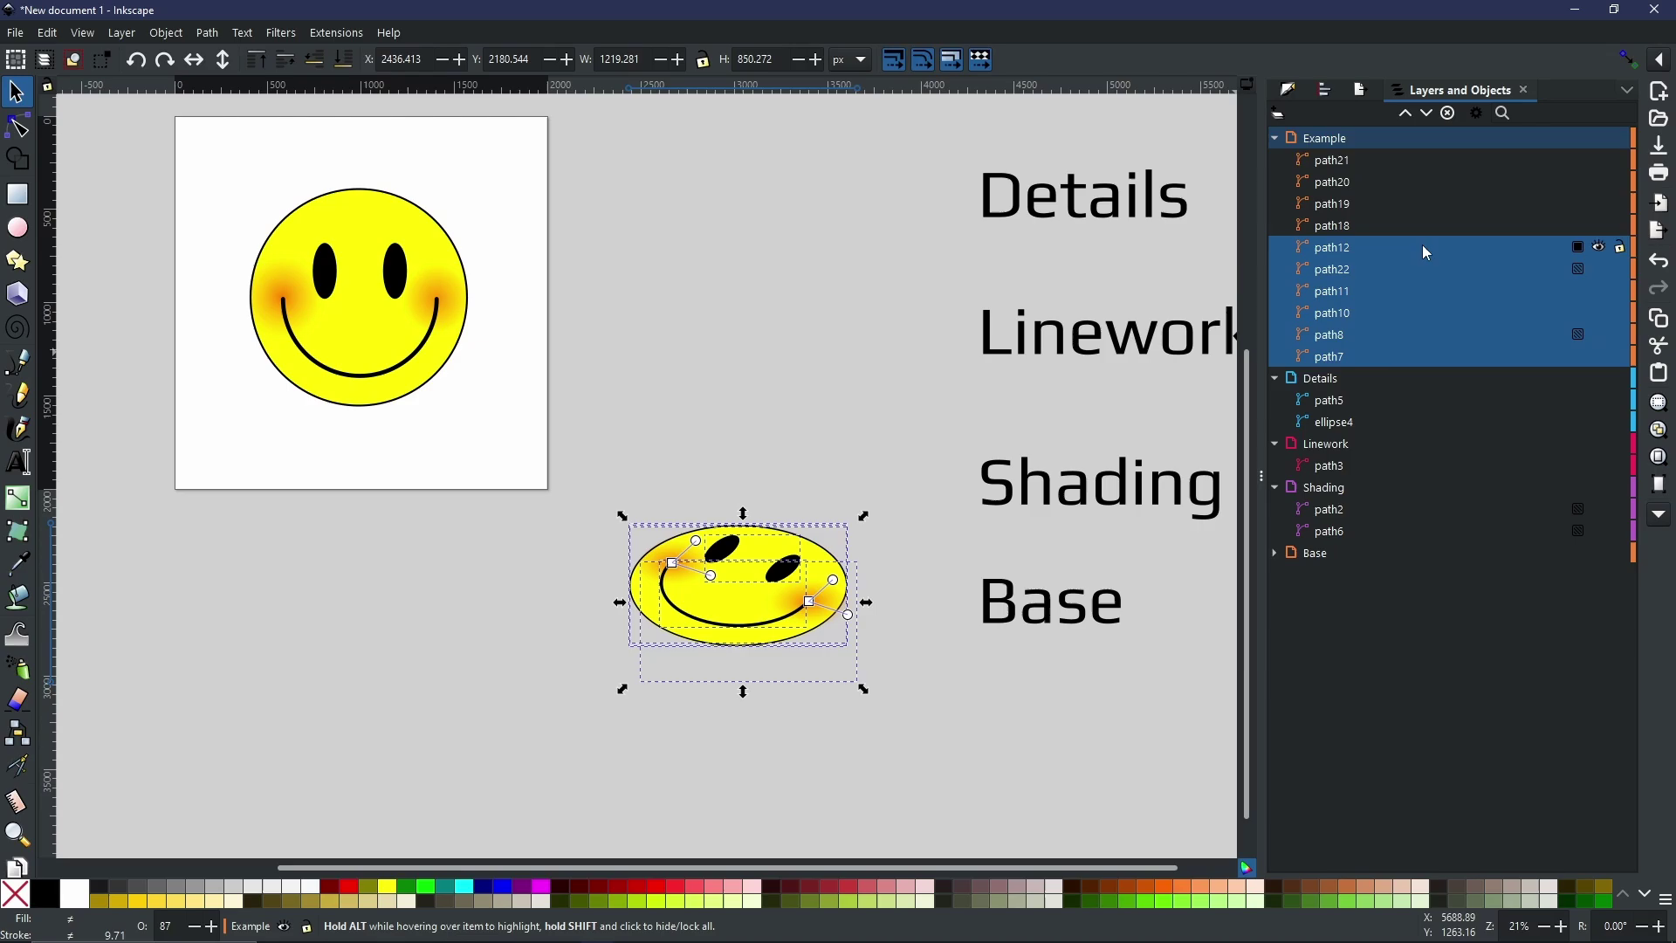
Select the Details, Linework, Shading and Base labels to confirm their paths, then fit the page.
{"action": "left_click", "coordinate": [1101, 214]}
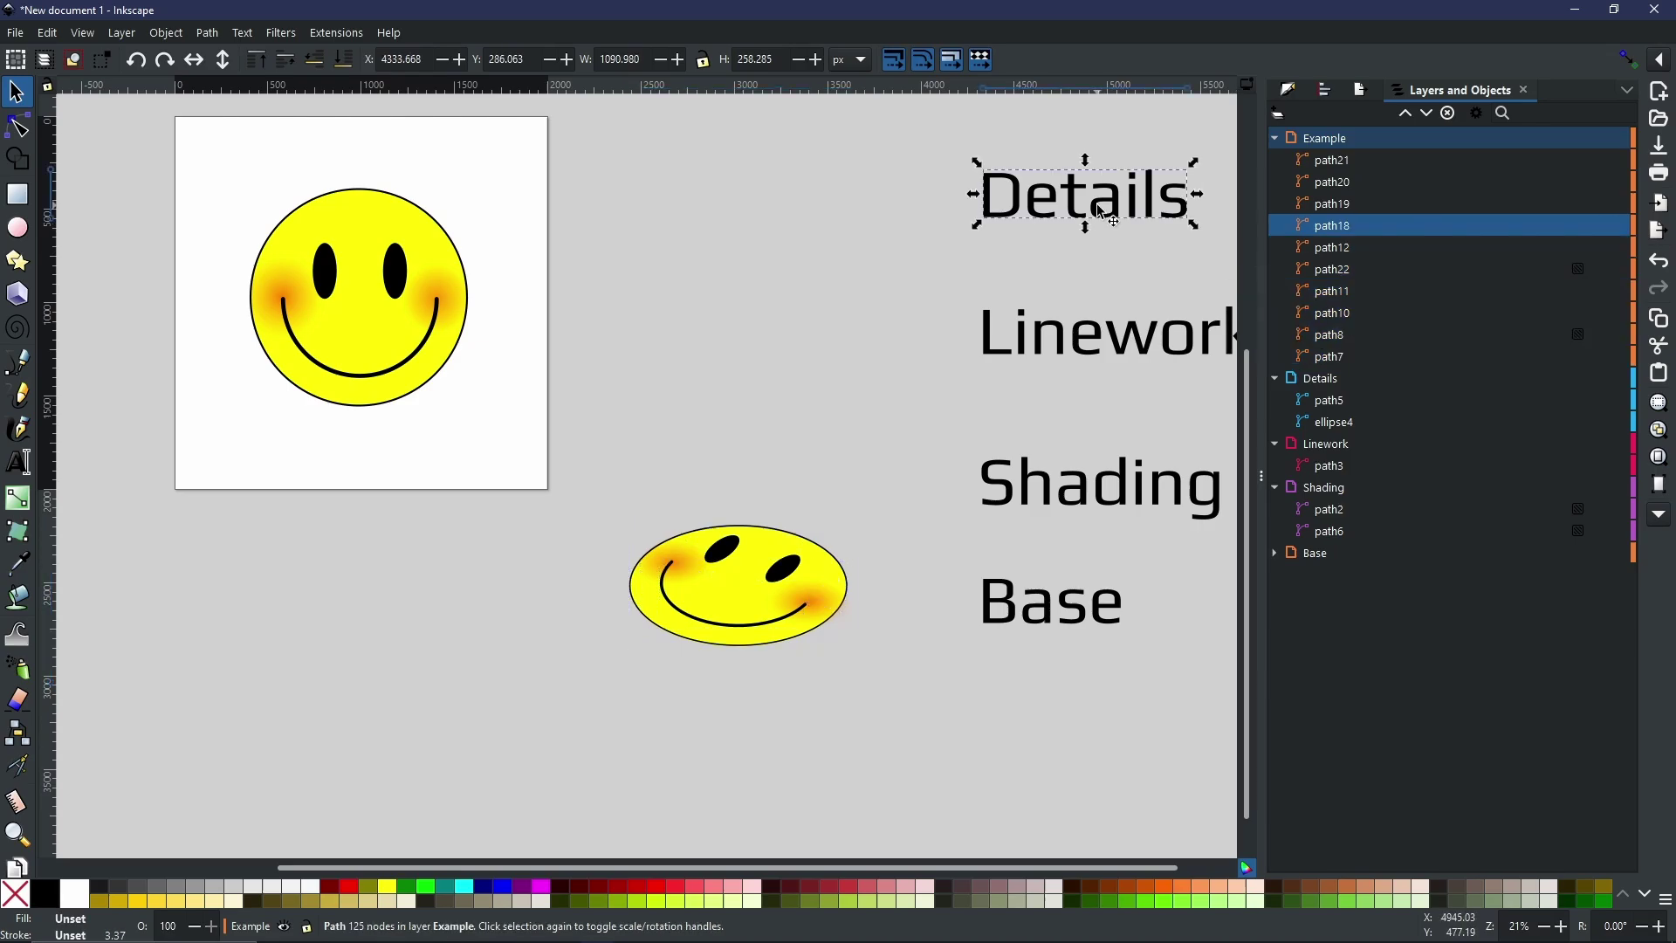
{"action": "left_click", "coordinate": [1102, 345]}
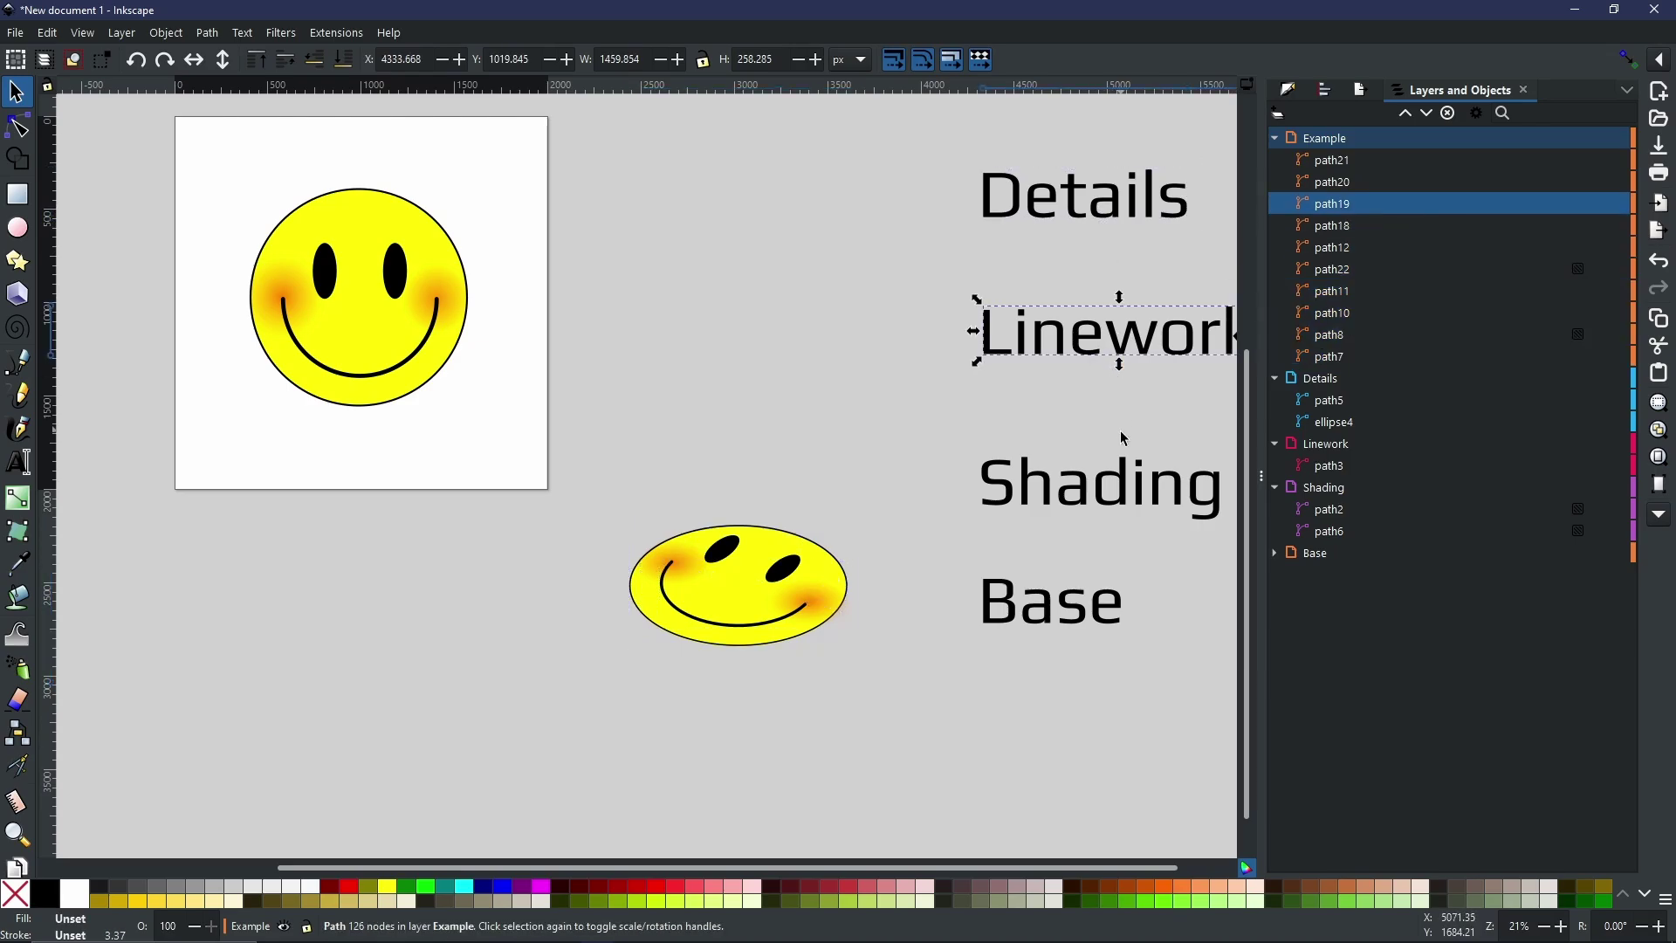
{"action": "left_click", "coordinate": [1126, 508]}
{"action": "left_click", "coordinate": [1110, 622]}
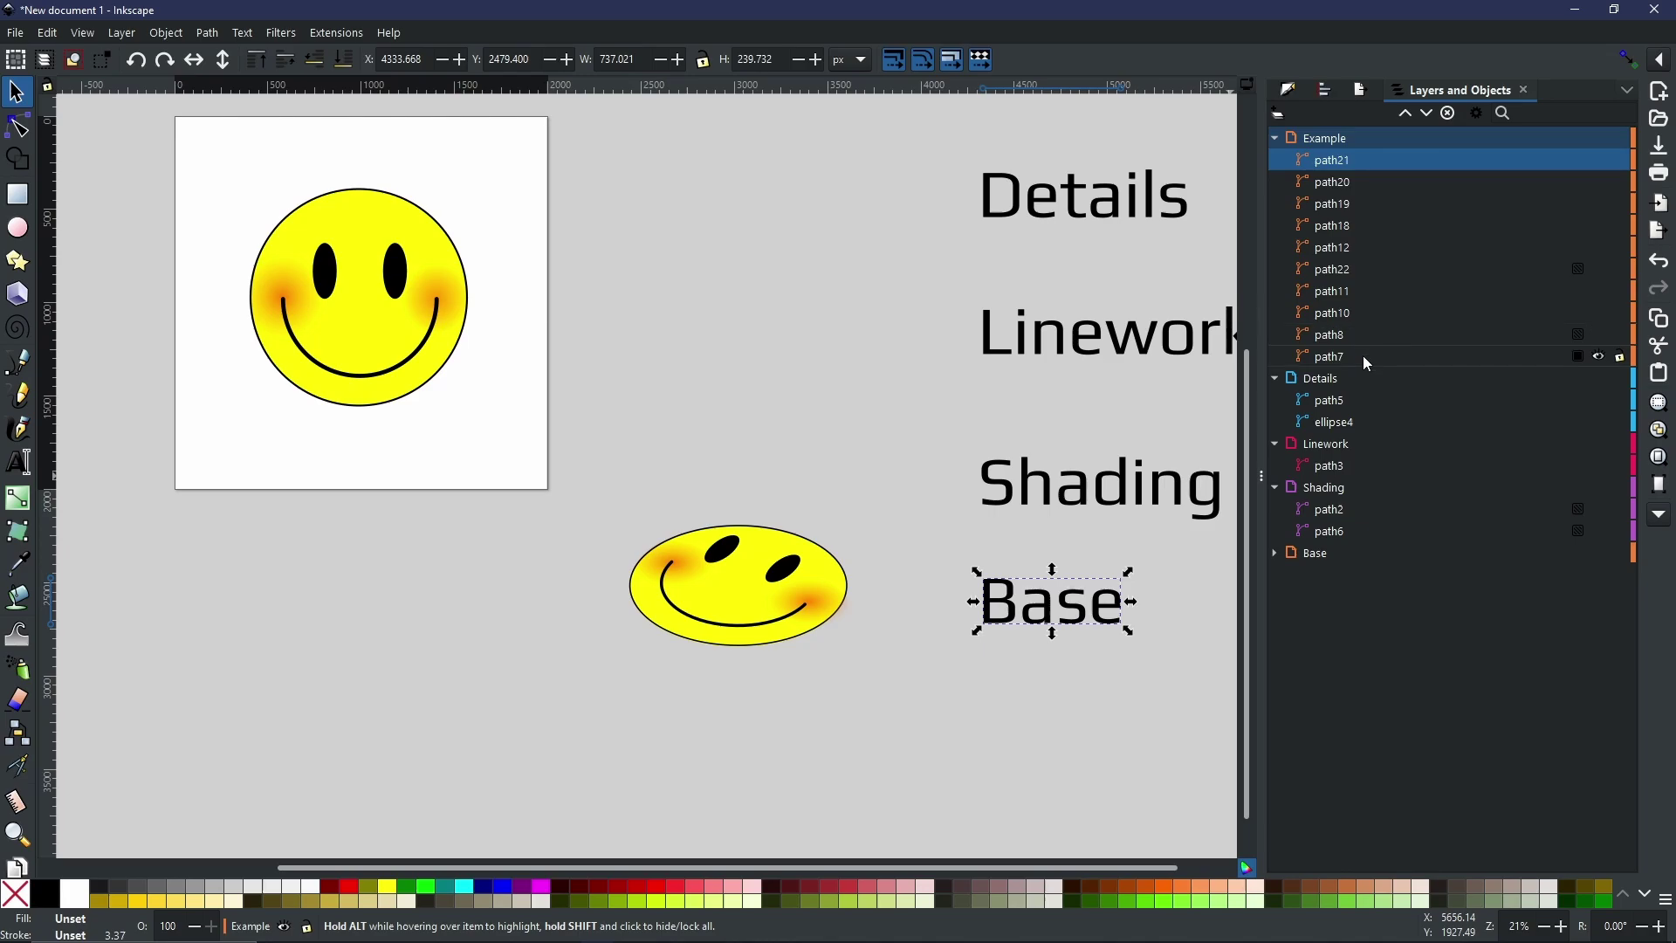
{"action": "key", "text": "5"}
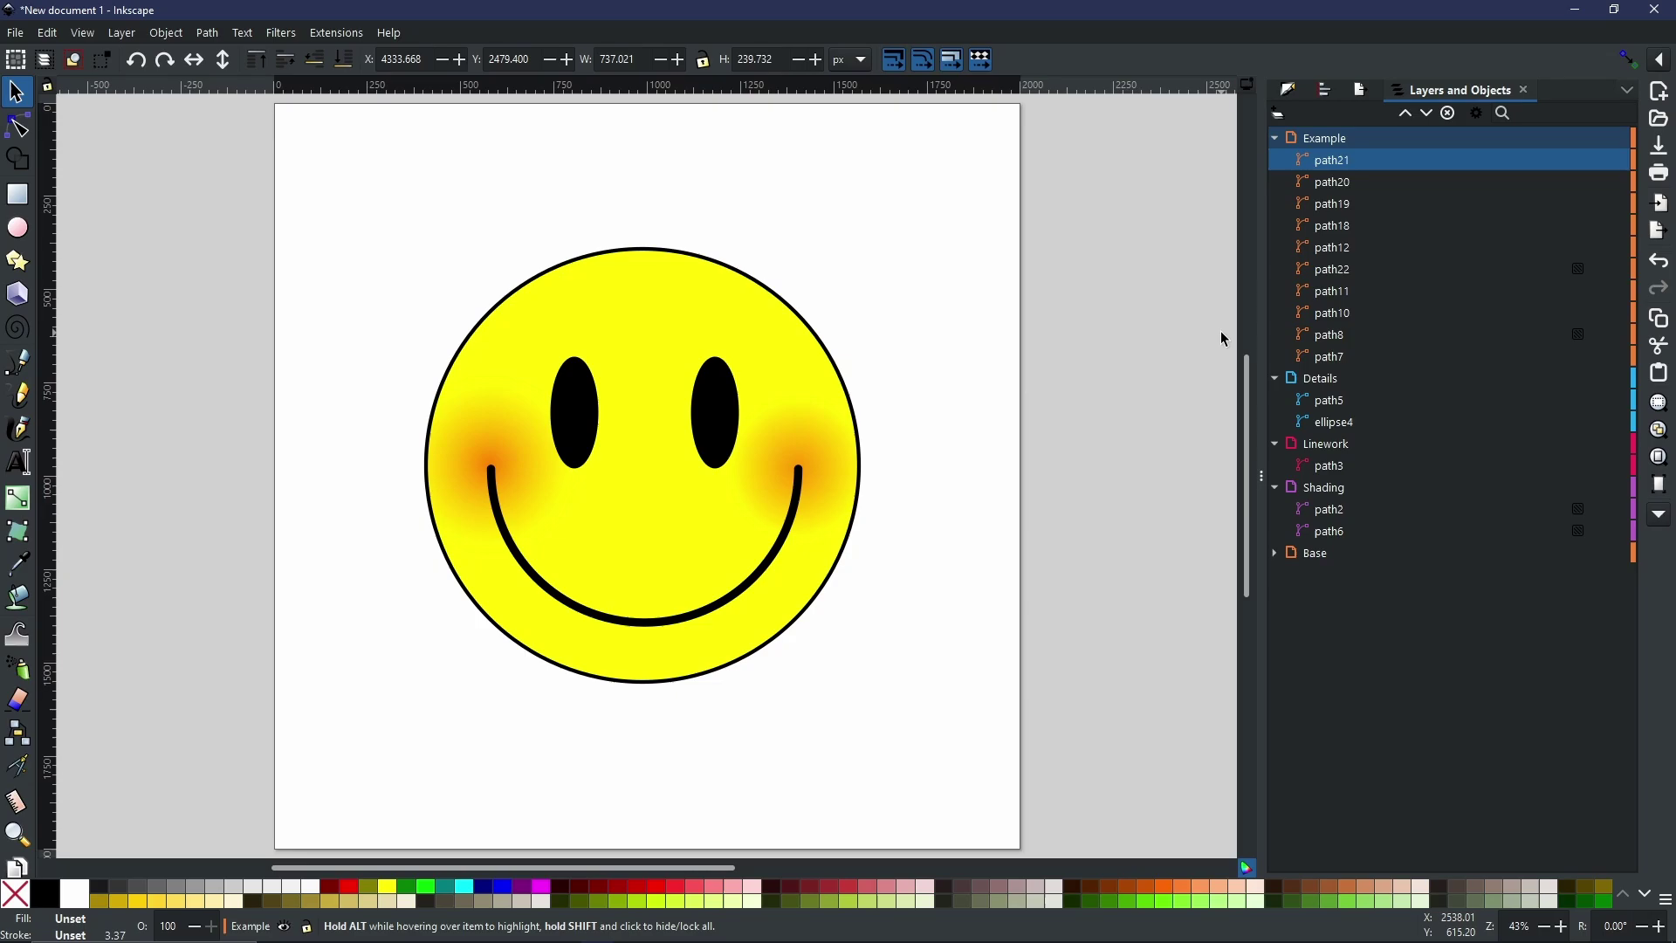